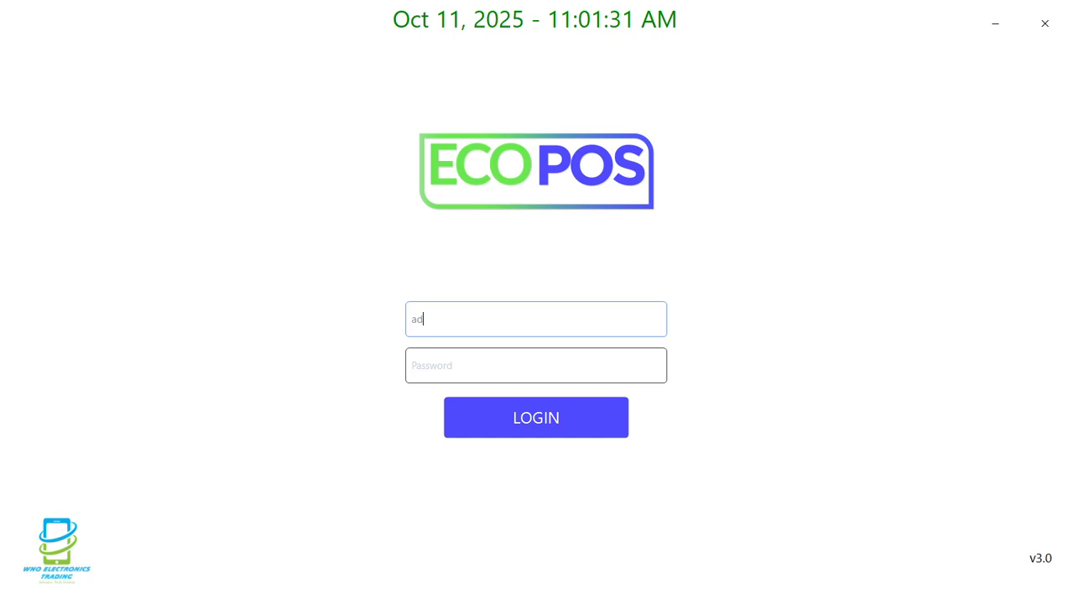
Log in as admin with the account password and a starting cash of 0
{"action": "key", "text": "Tab"}
{"action": "type", "text": "123456"}
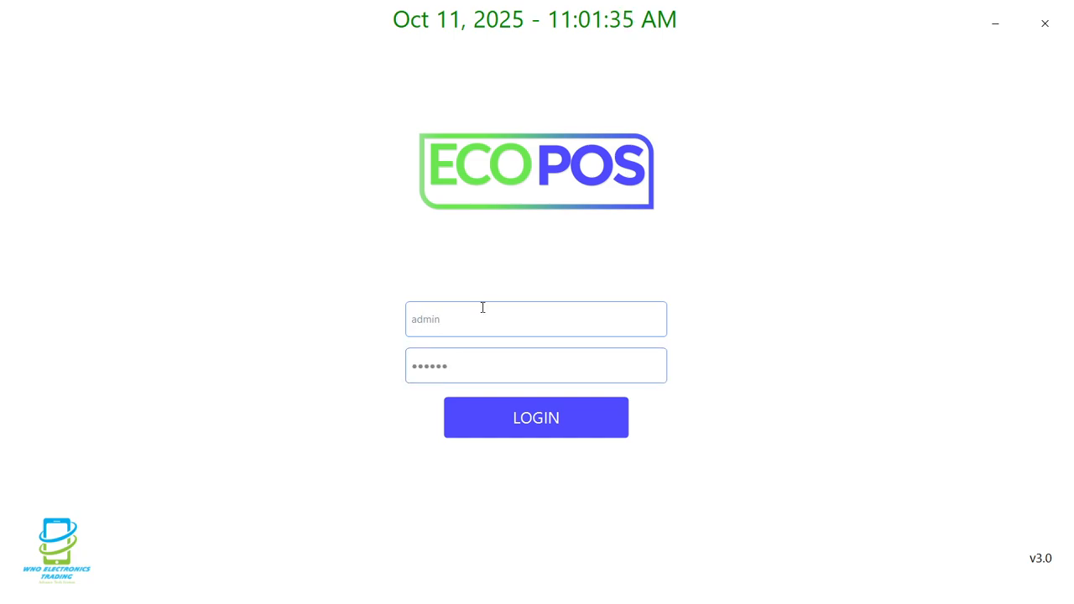
{"action": "key", "text": "Return"}
{"action": "type", "text": "0"}
{"action": "key", "text": "Return"}
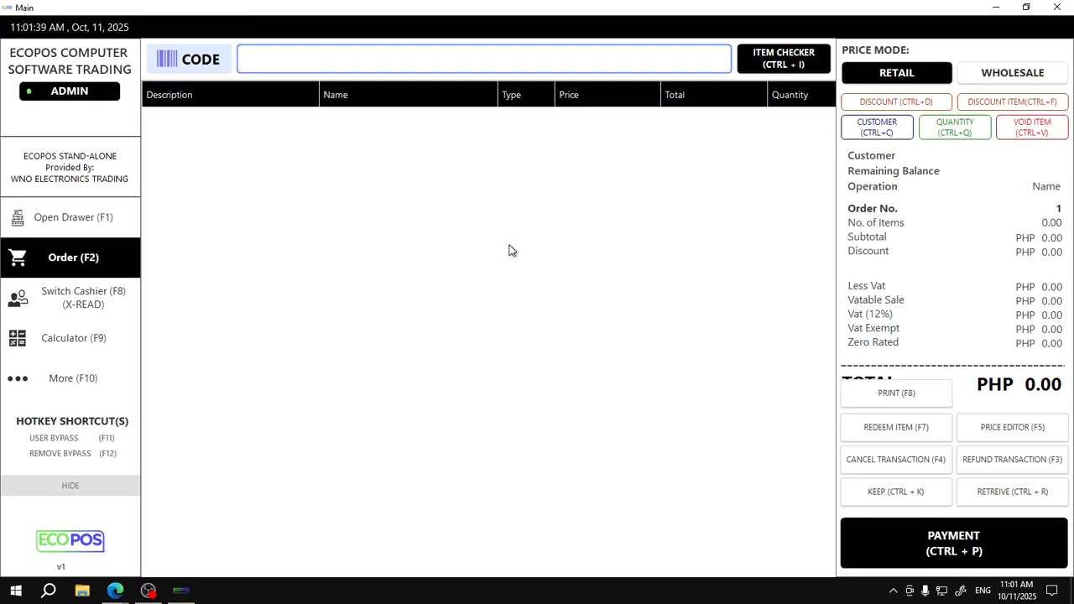
Minimize ECOPOS, refresh the desktop and relaunch ECOPOS
{"action": "left_click", "coordinate": [999, 7]}
{"action": "right_click", "coordinate": [744, 166]}
{"action": "left_click", "coordinate": [794, 223]}
{"action": "double_click", "coordinate": [328, 245]}
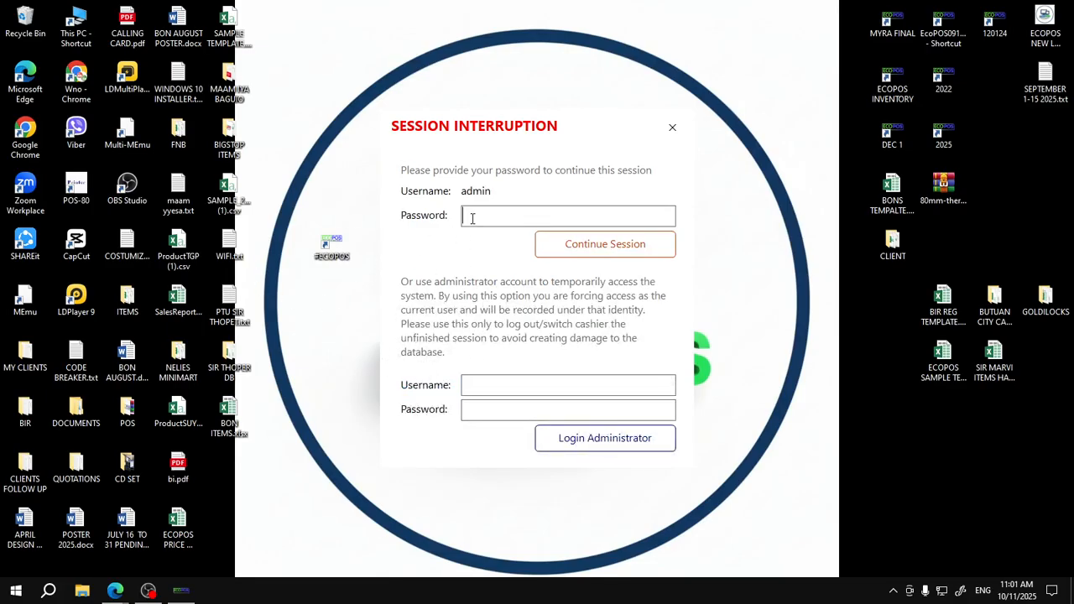
Enter the password, continue the admin session and show the More (F10) options
{"action": "type", "text": "a"}
{"action": "left_click", "coordinate": [606, 248]}
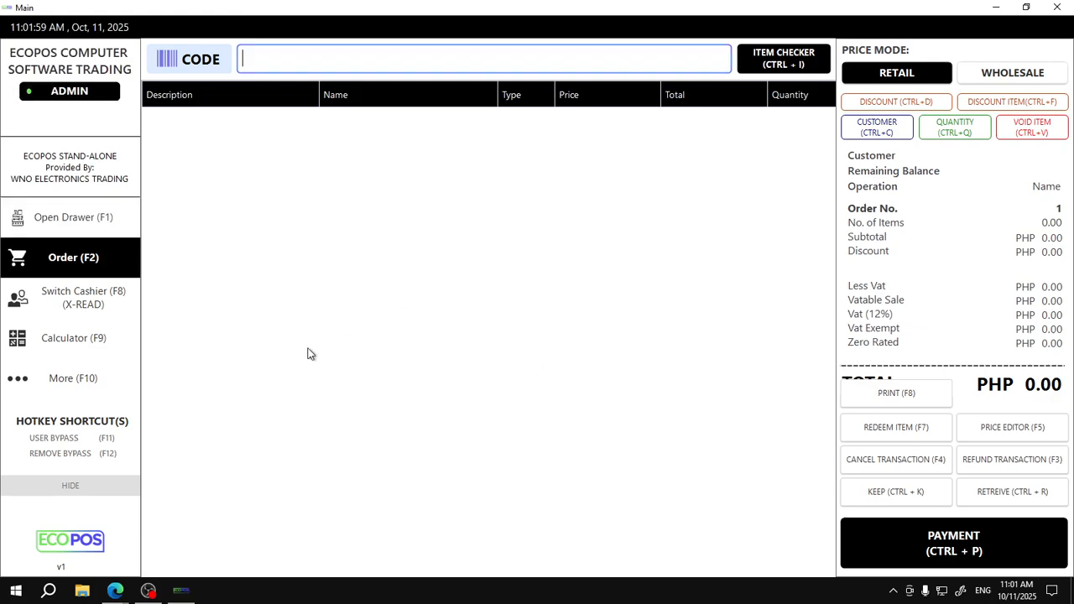
{"action": "left_click", "coordinate": [78, 391]}
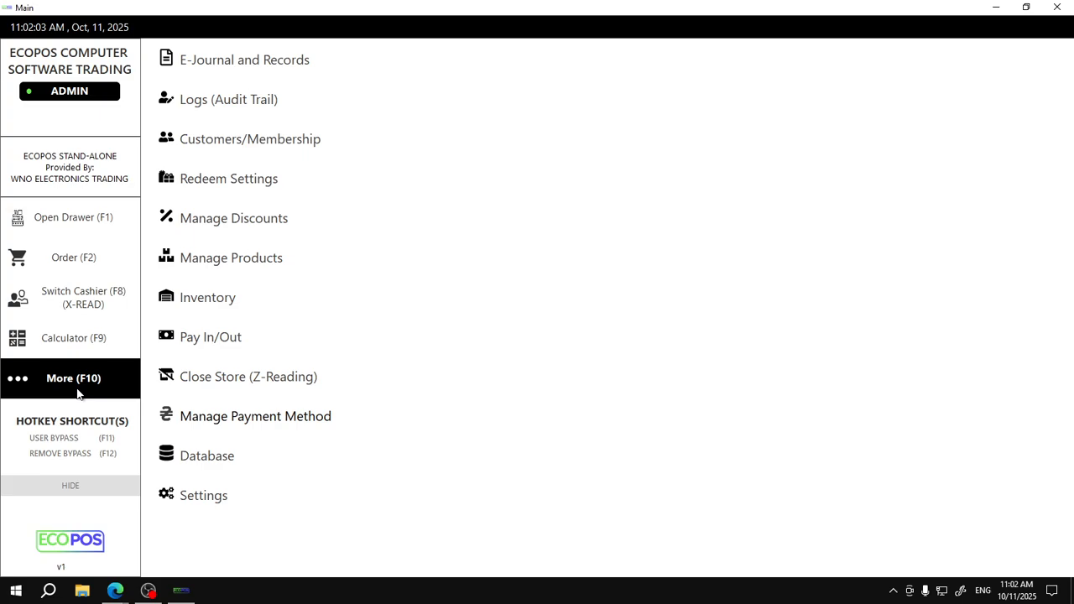
Open Inventory from the More list and move through Purchase to the Supplier form
{"action": "left_click", "coordinate": [216, 316]}
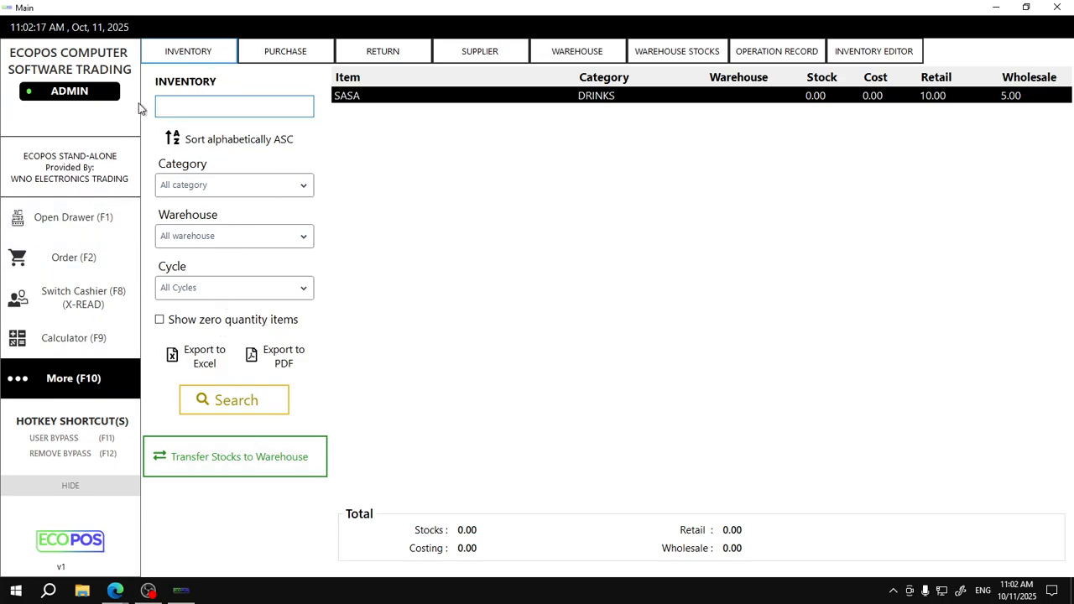
{"action": "left_click", "coordinate": [262, 50]}
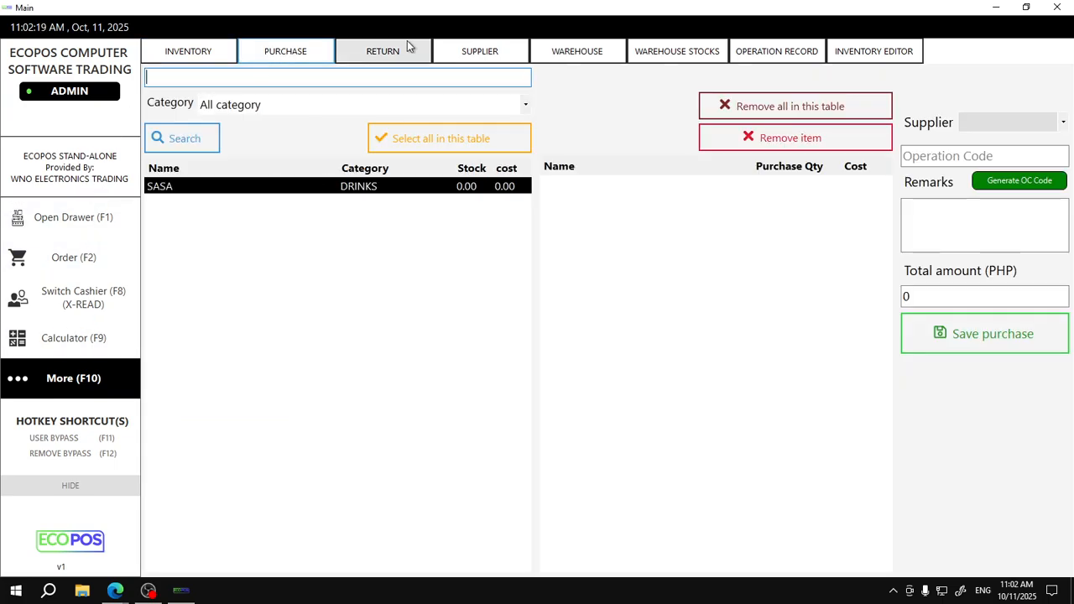
{"action": "left_click", "coordinate": [453, 57]}
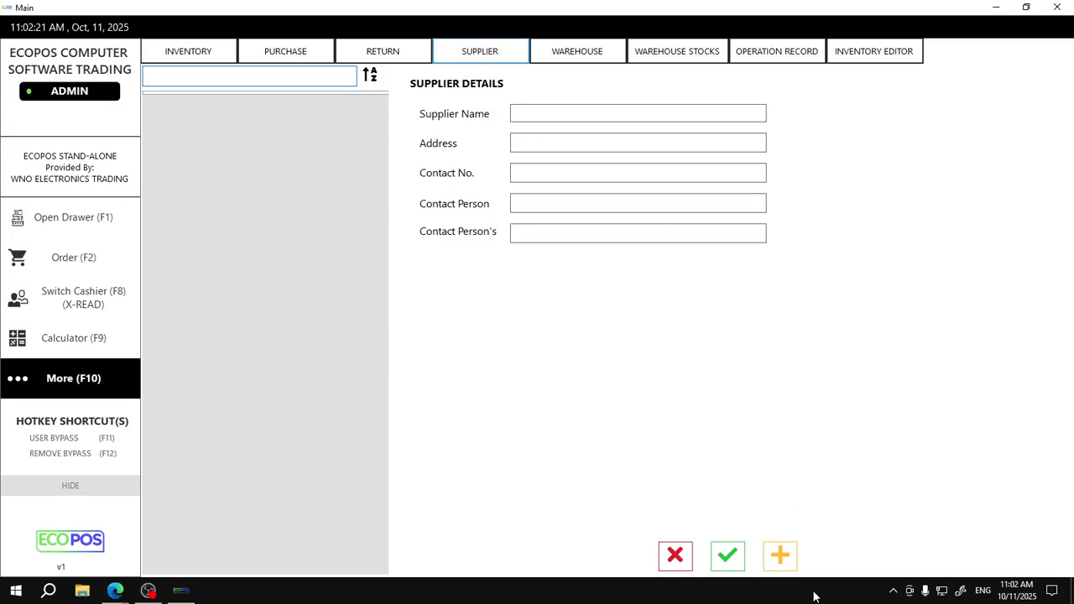
Add supplier ECOPOS with its address, contact number and contact person, and save it
{"action": "left_click", "coordinate": [520, 111]}
{"action": "type", "text": "ecopos"}
{"action": "key", "text": "BackSpace"}
{"action": "key", "text": "BackSpace"}
{"action": "key", "text": "BackSpace"}
{"action": "type", "text": "ECOPOS"}
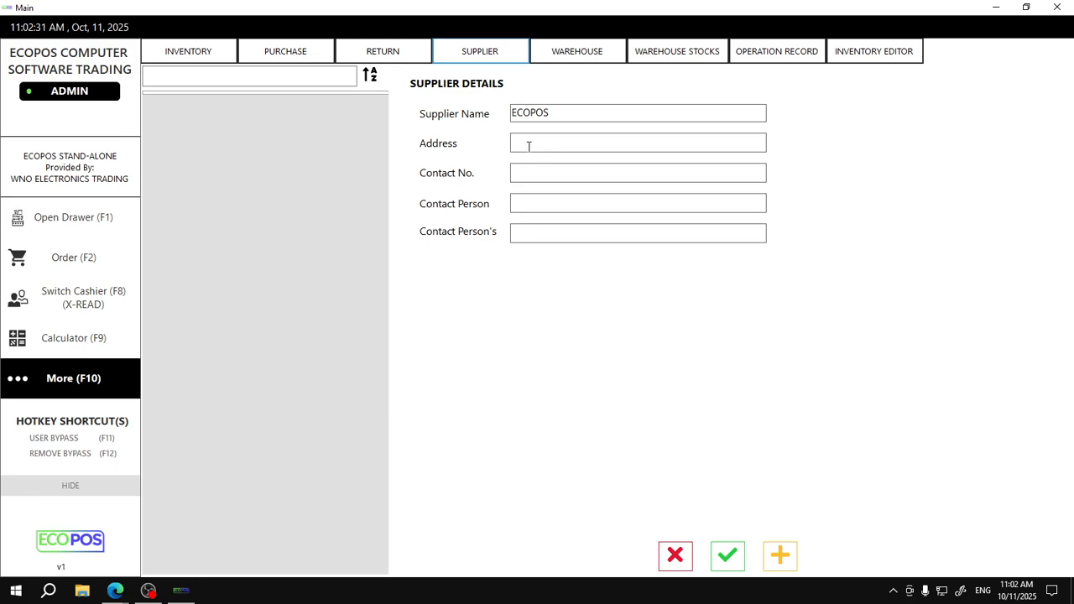
{"action": "type", "text": "R"}
{"action": "type", "text": "12314684"}
{"action": "type", "text": "BON"}
{"action": "key", "text": "Tab"}
{"action": "type", "text": "B"}
{"action": "left_click", "coordinate": [724, 554]}
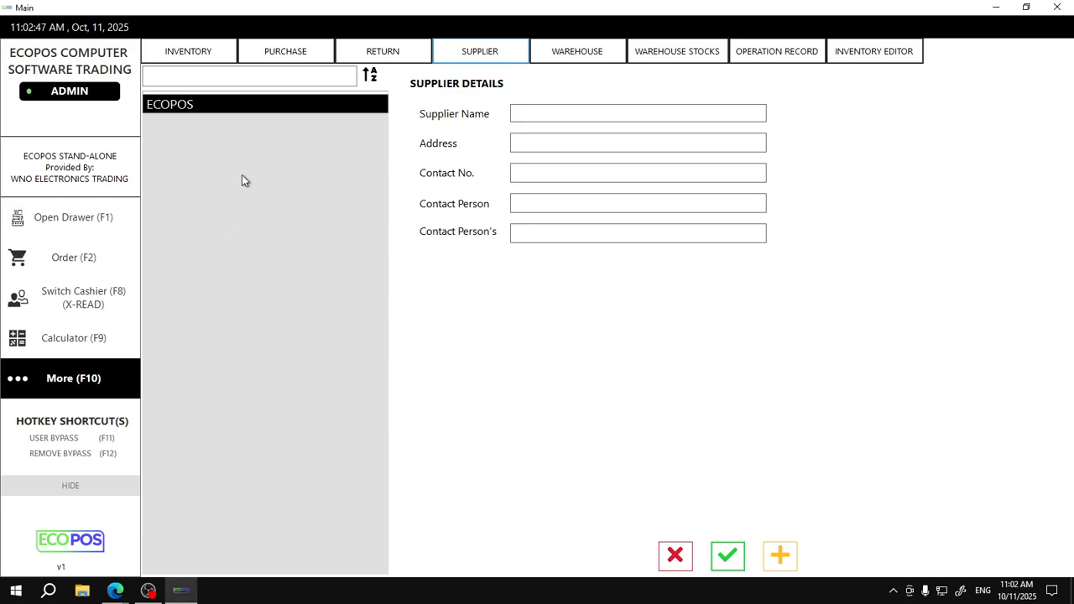
Start a new purchase with SASA in the list and select its Purchase Qty cell
{"action": "left_click", "coordinate": [206, 57]}
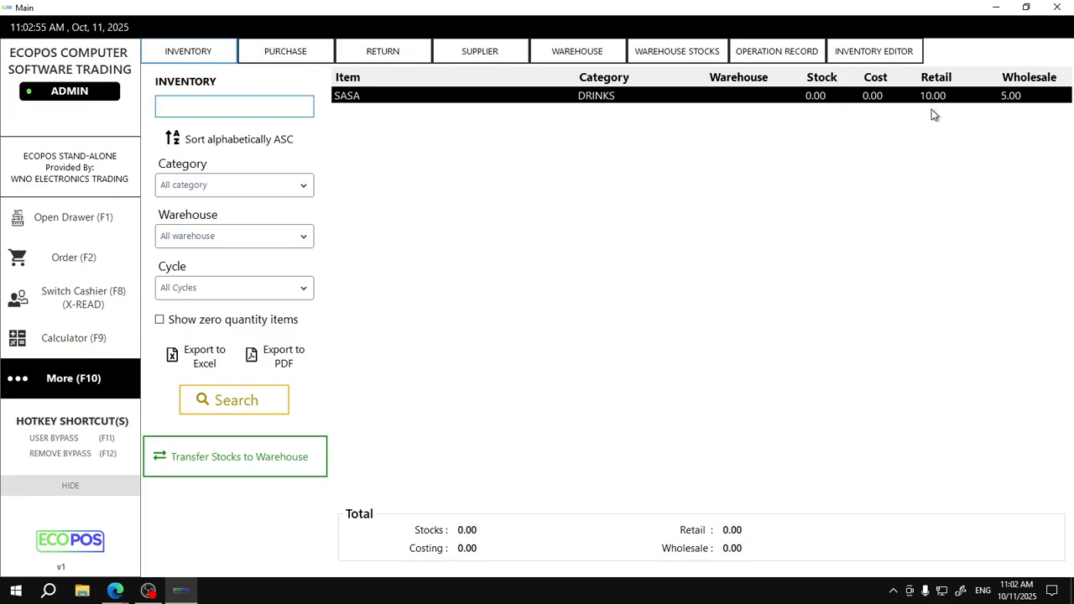
{"action": "left_click", "coordinate": [290, 56]}
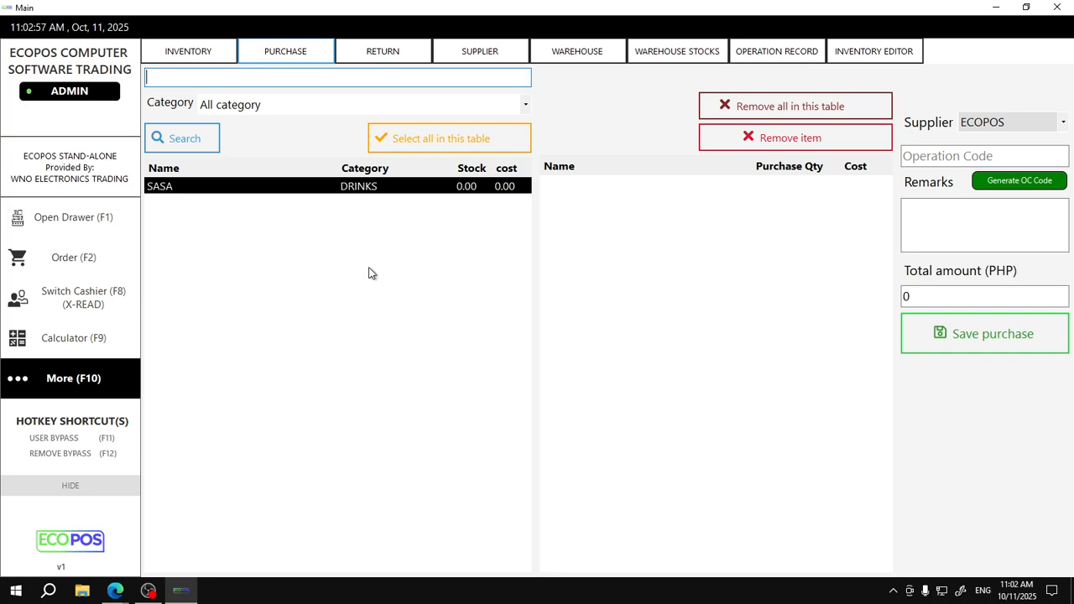
{"action": "double_click", "coordinate": [272, 187]}
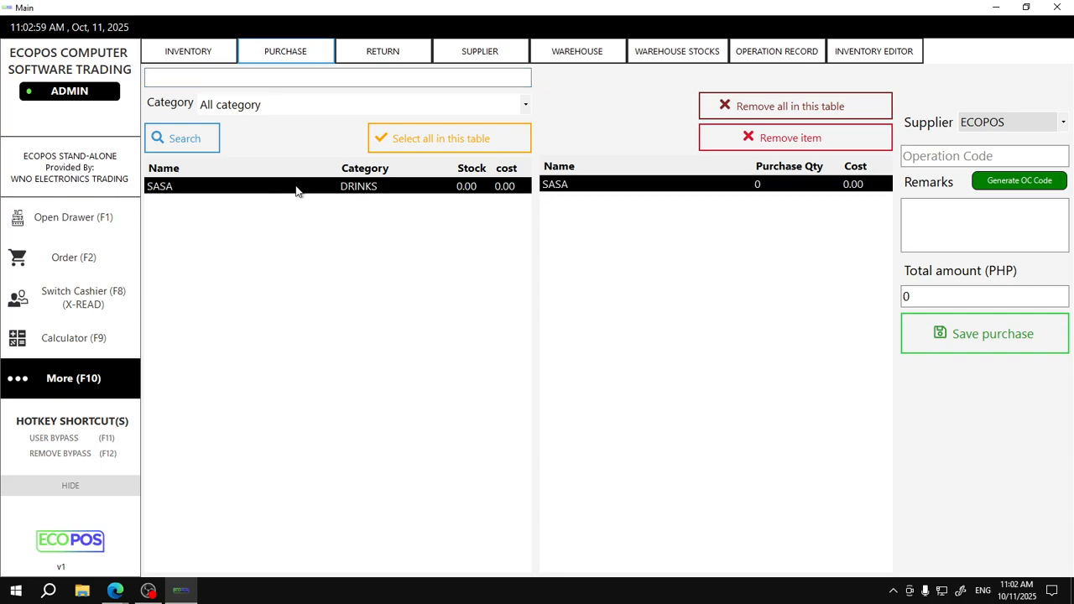
{"action": "left_click", "coordinate": [766, 187]}
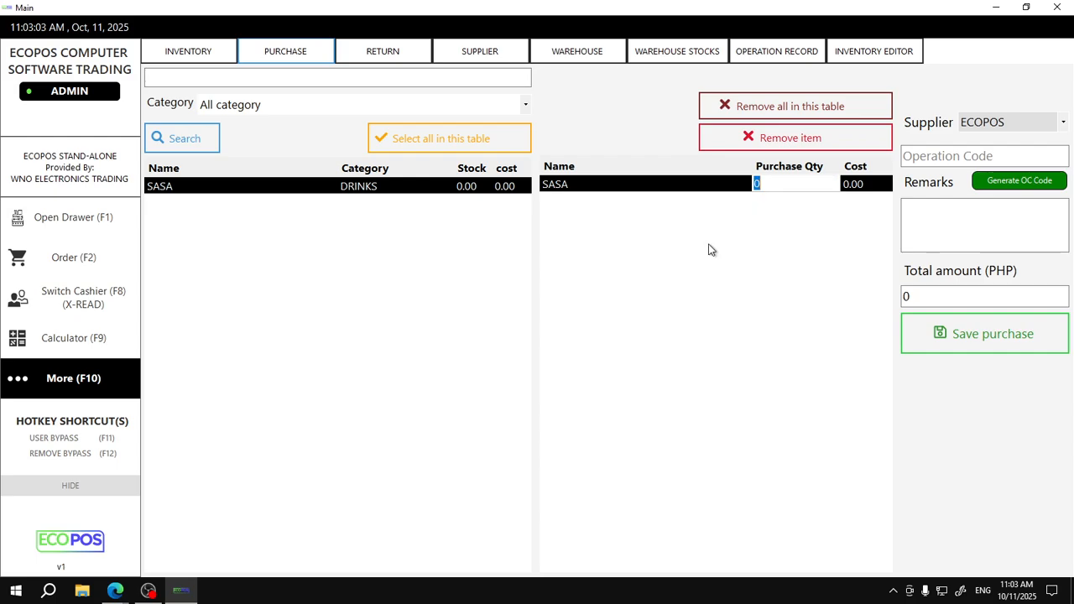
Go to the order screen, refresh the desktop and relaunch ECOPOS
{"action": "left_click", "coordinate": [64, 272]}
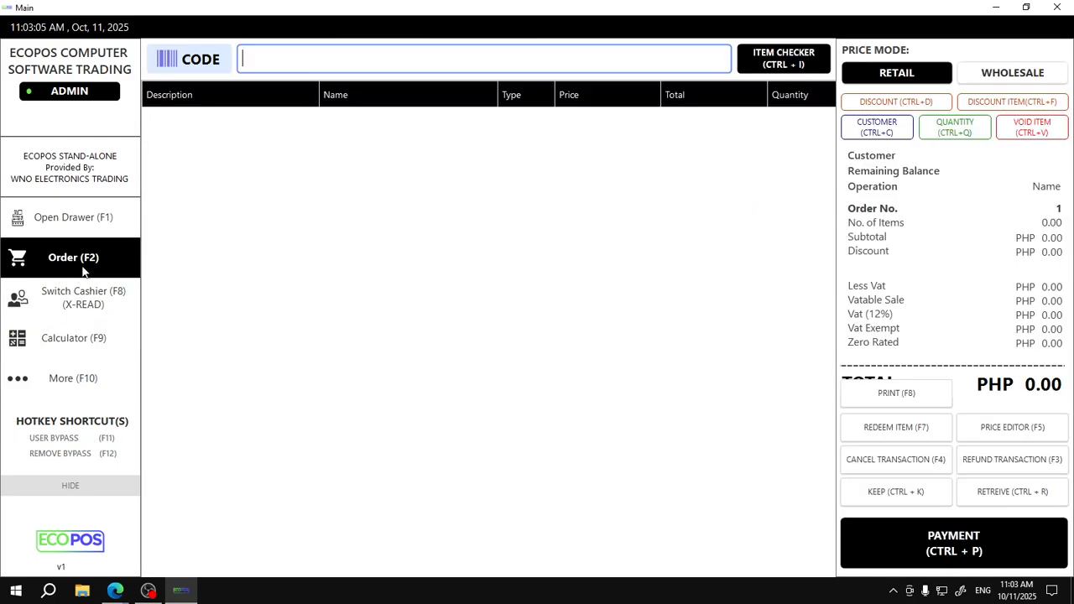
{"action": "right_click", "coordinate": [308, 349]}
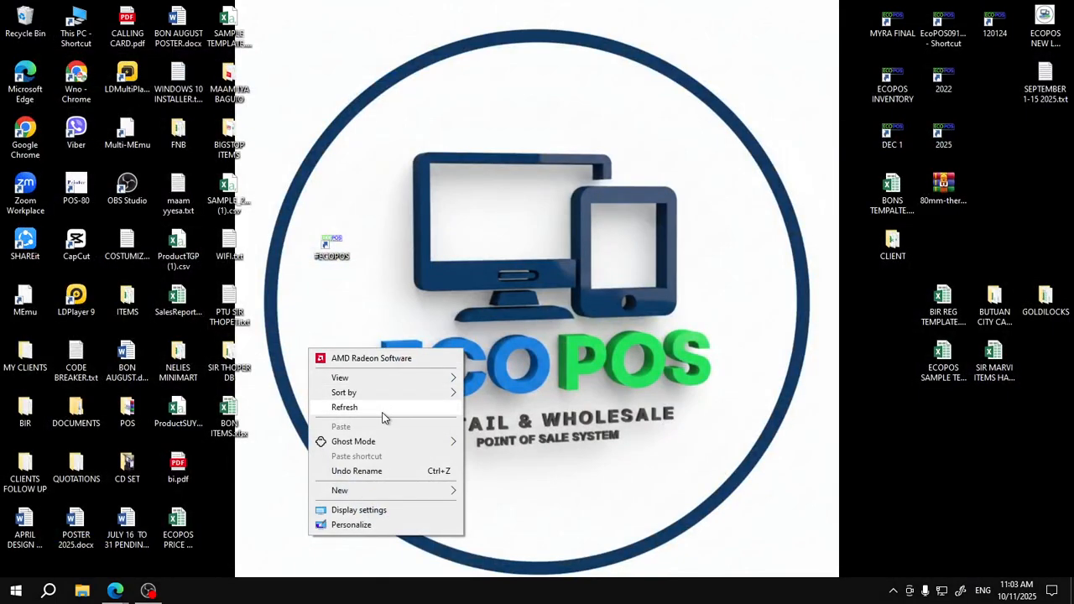
{"action": "left_click", "coordinate": [382, 410]}
{"action": "double_click", "coordinate": [334, 254]}
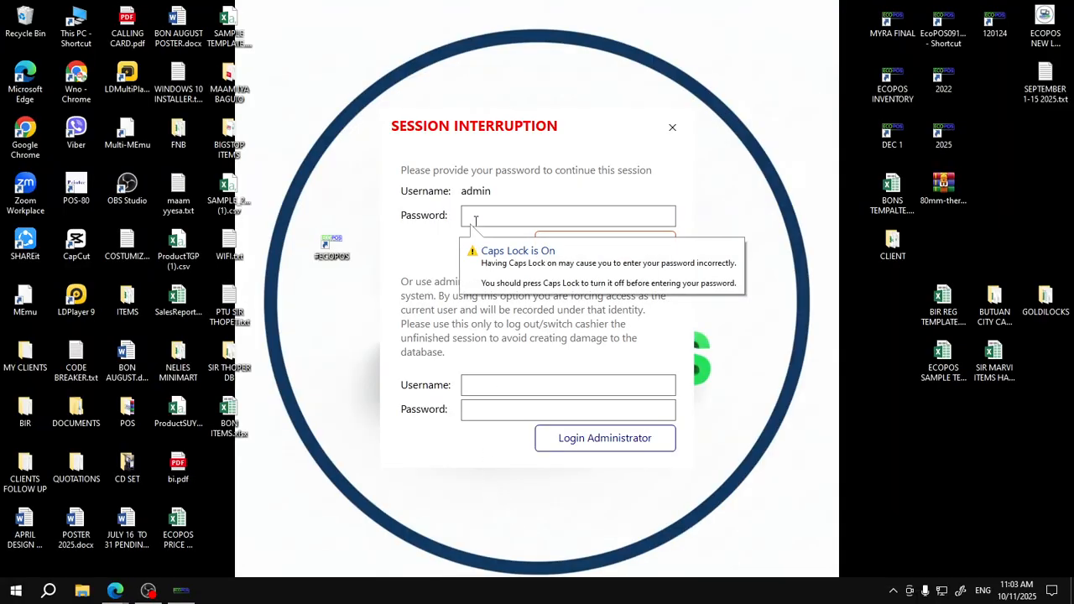
Resume the admin session with the password and return to the Inventory page
{"action": "type", "text": "******"}
{"action": "key", "text": "Return"}
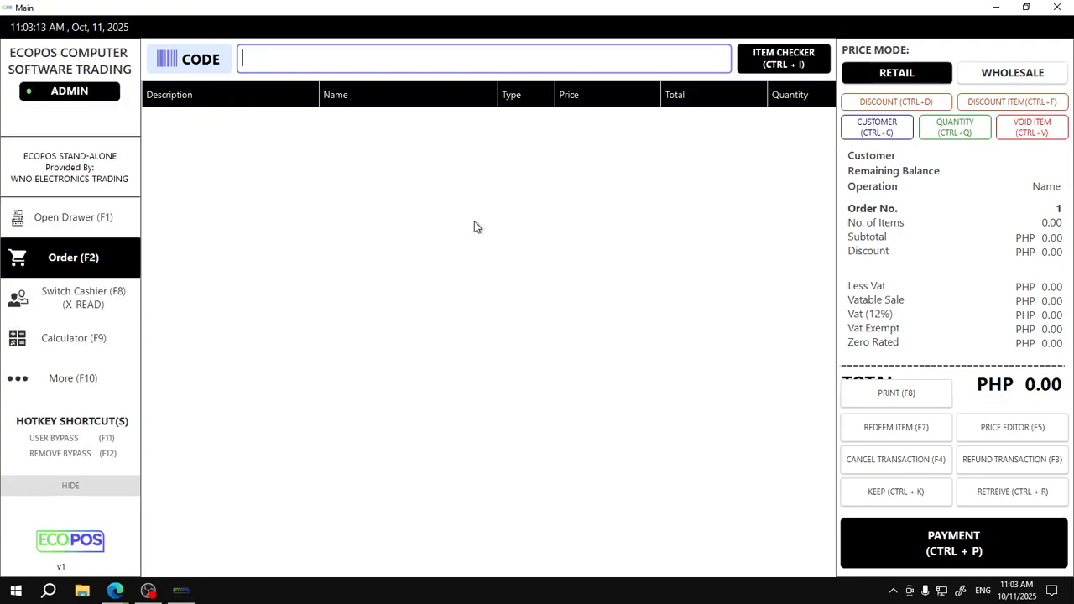
{"action": "left_click", "coordinate": [71, 380]}
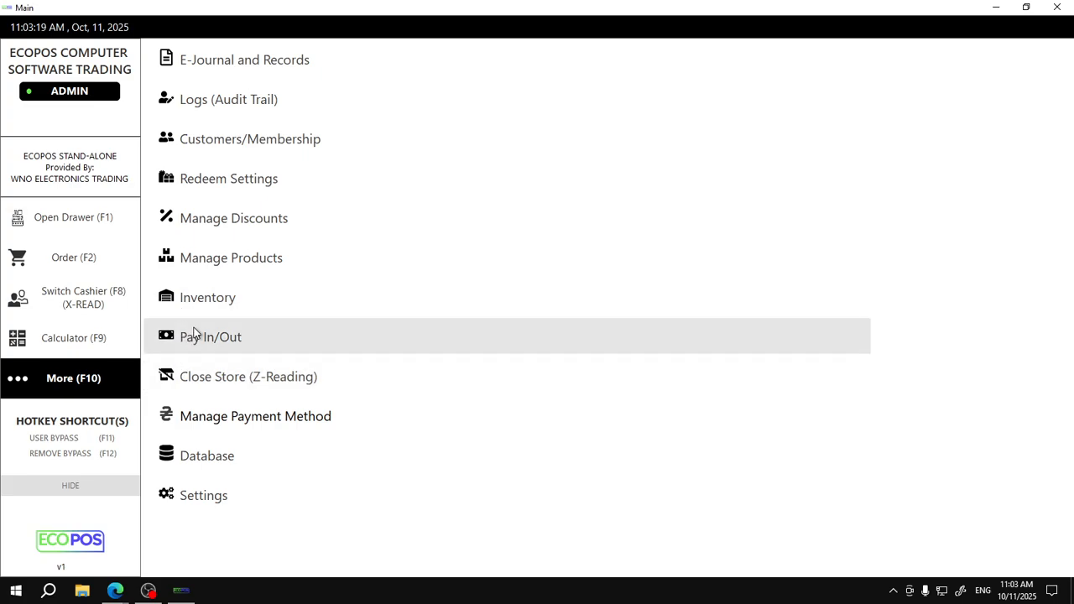
{"action": "left_click", "coordinate": [219, 282]}
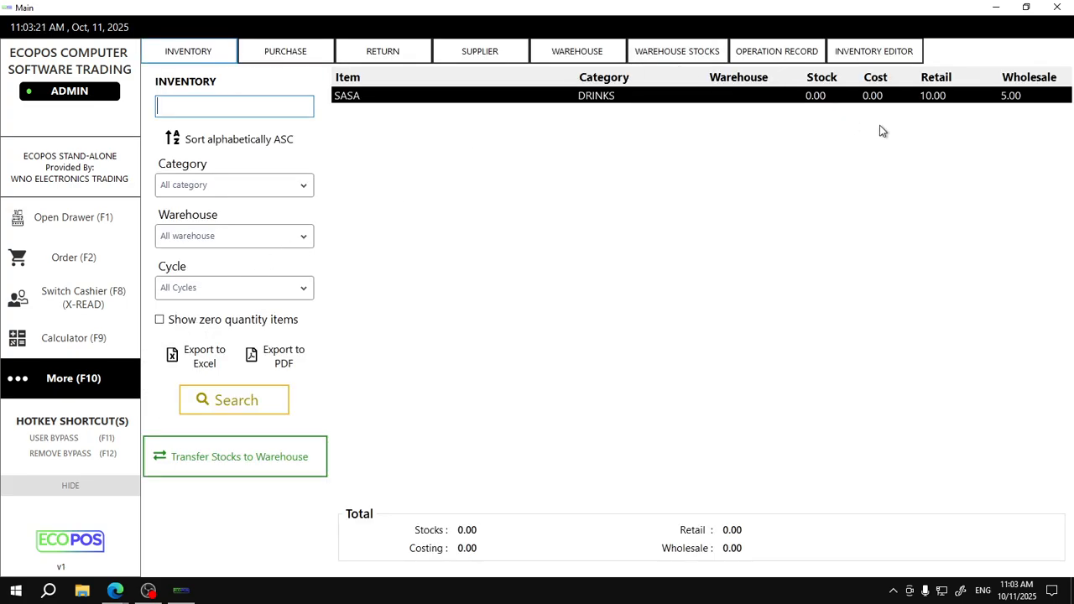
Add SASA to the purchase with quantity 100 and supplier ECOPOS
{"action": "left_click", "coordinate": [374, 50]}
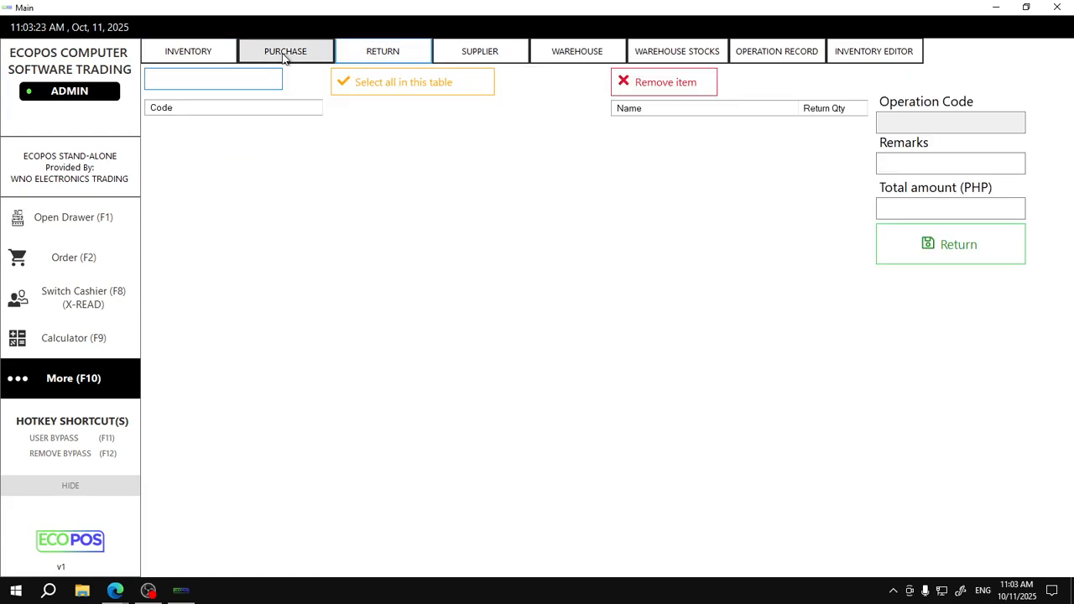
{"action": "left_click", "coordinate": [286, 52]}
{"action": "double_click", "coordinate": [392, 187]}
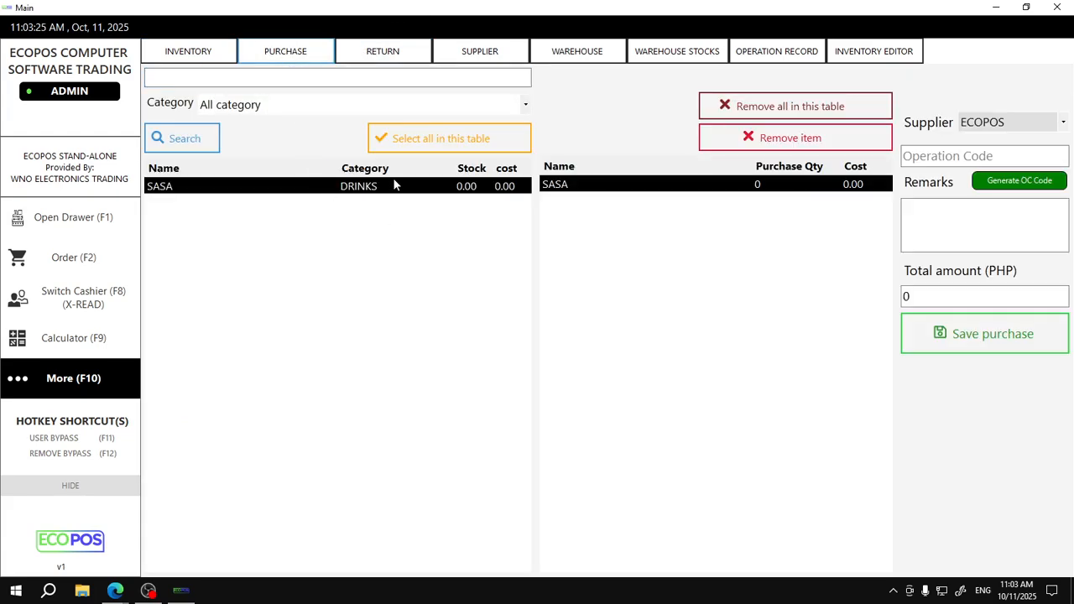
{"action": "left_click", "coordinate": [777, 187]}
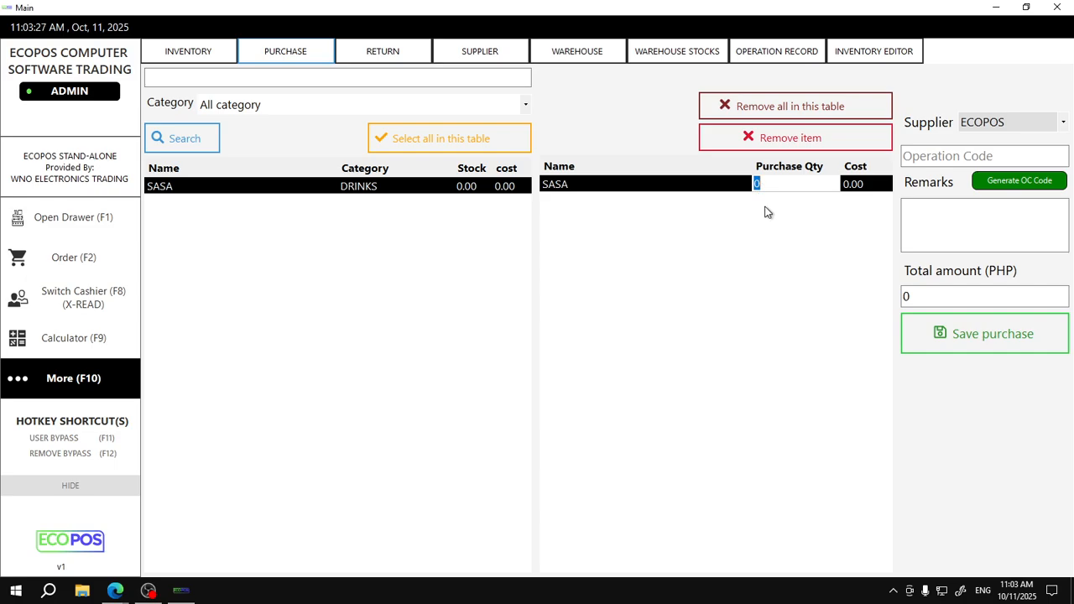
{"action": "type", "text": "100"}
{"action": "left_click", "coordinate": [865, 186]}
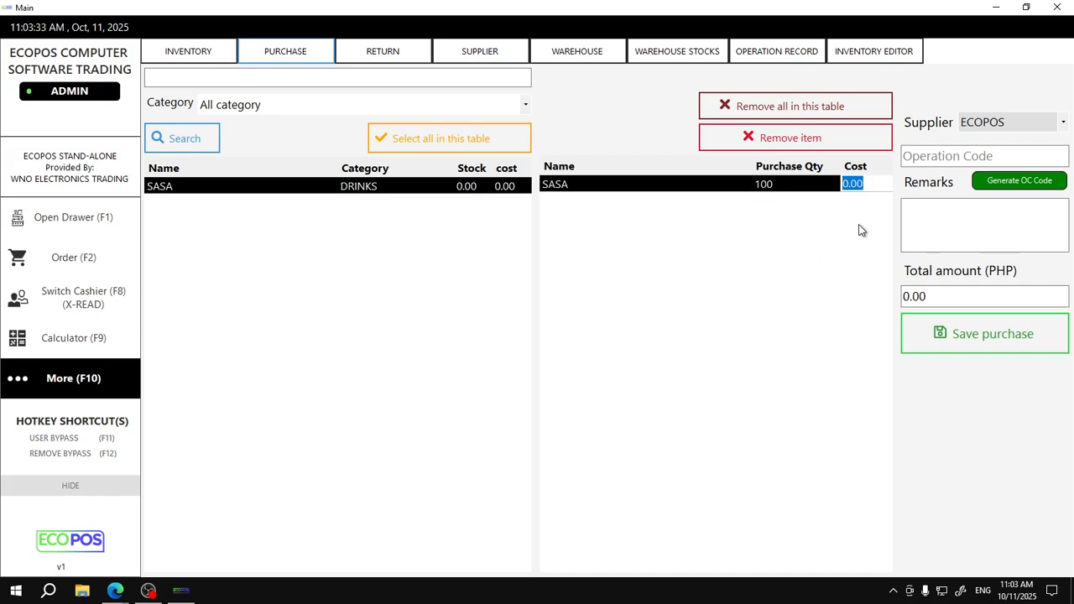
{"action": "left_click", "coordinate": [1039, 125]}
{"action": "left_click", "coordinate": [1039, 127]}
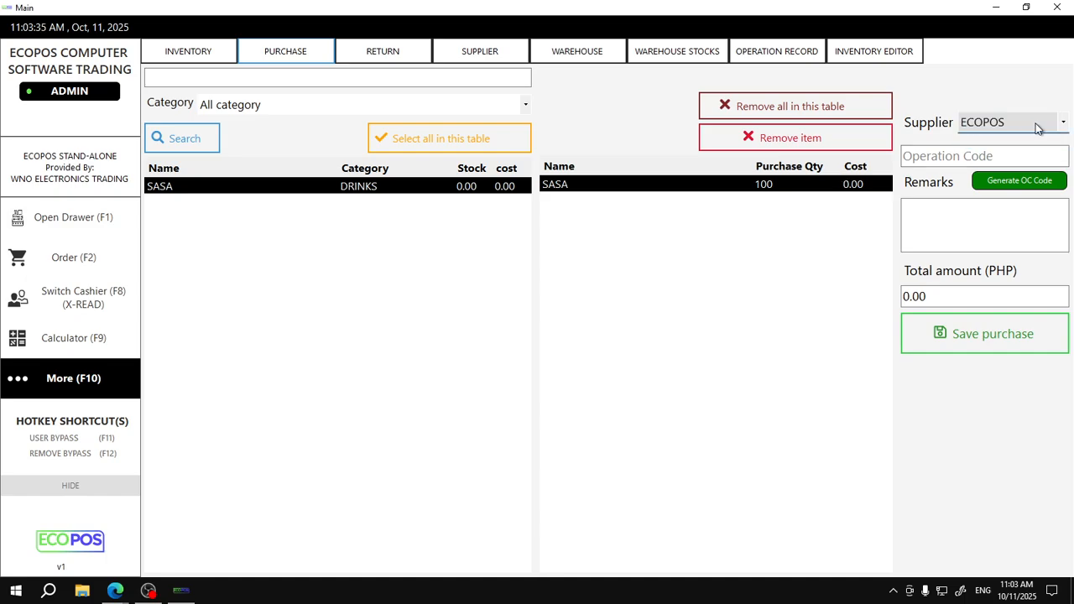
{"action": "left_click", "coordinate": [1038, 124]}
{"action": "left_click", "coordinate": [1038, 126]}
Enter operation code 'ECOPOS 465465' and remark 'PO', save the purchase, and return to Orders
{"action": "left_click", "coordinate": [1030, 157]}
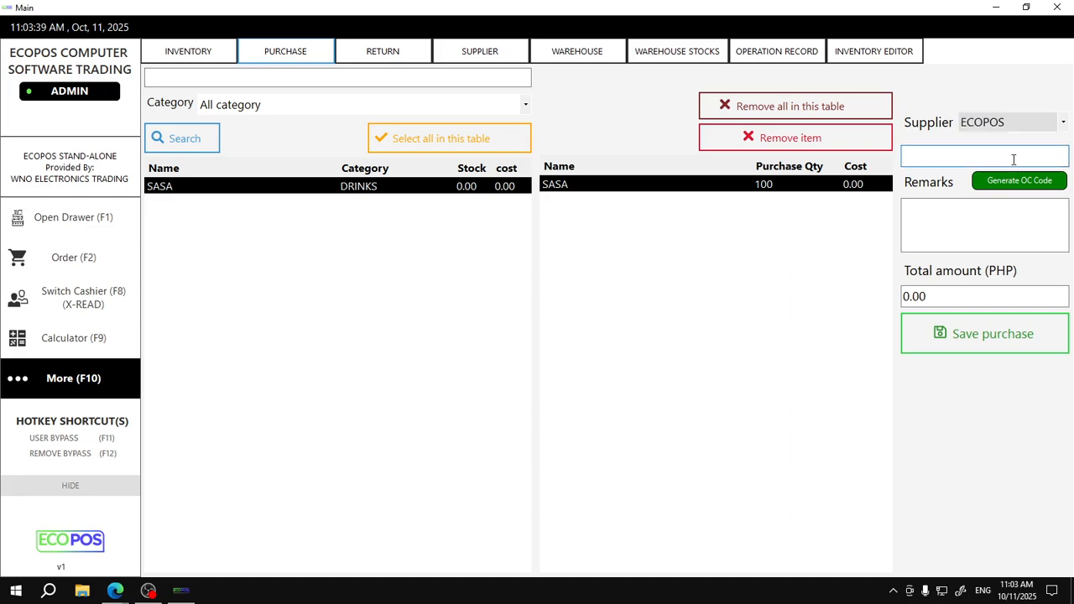
{"action": "type", "text": "ECOPOS 465465"}
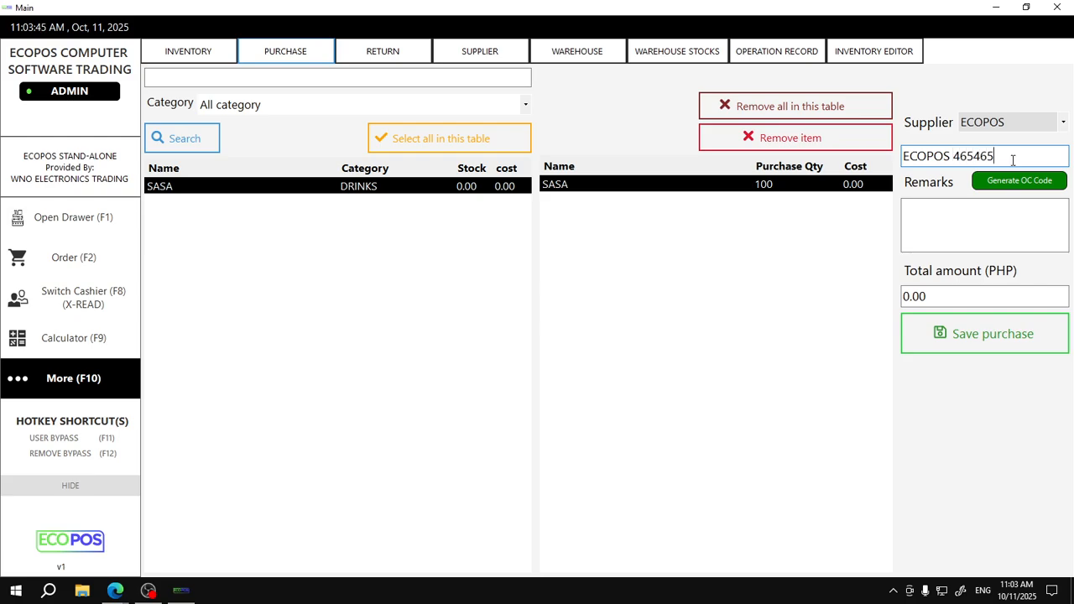
{"action": "left_click", "coordinate": [961, 220]}
{"action": "type", "text": "PO"}
{"action": "left_click", "coordinate": [965, 338]}
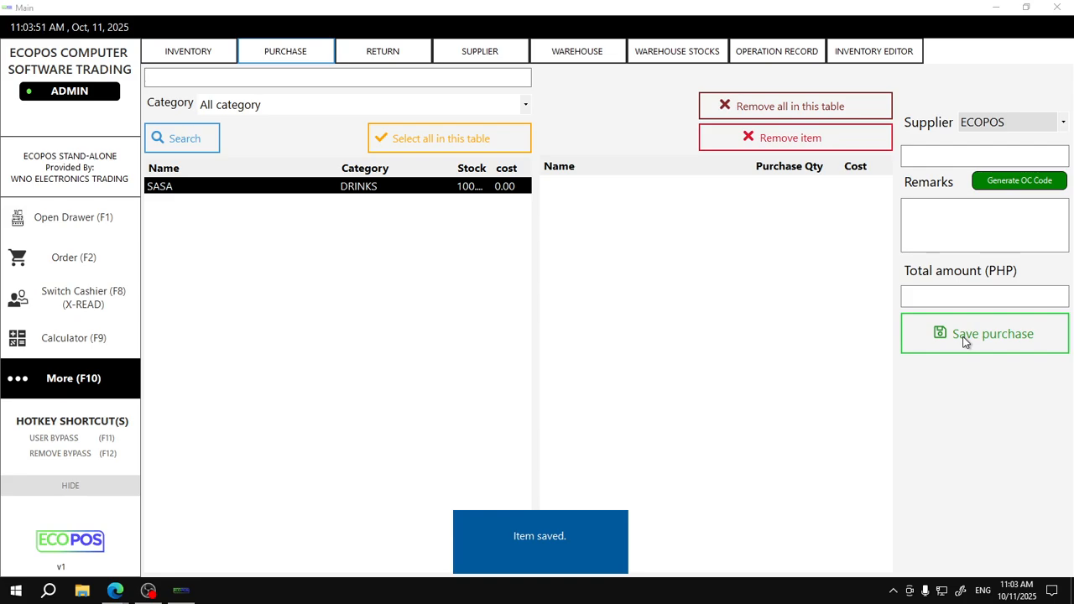
{"action": "left_click", "coordinate": [84, 258]}
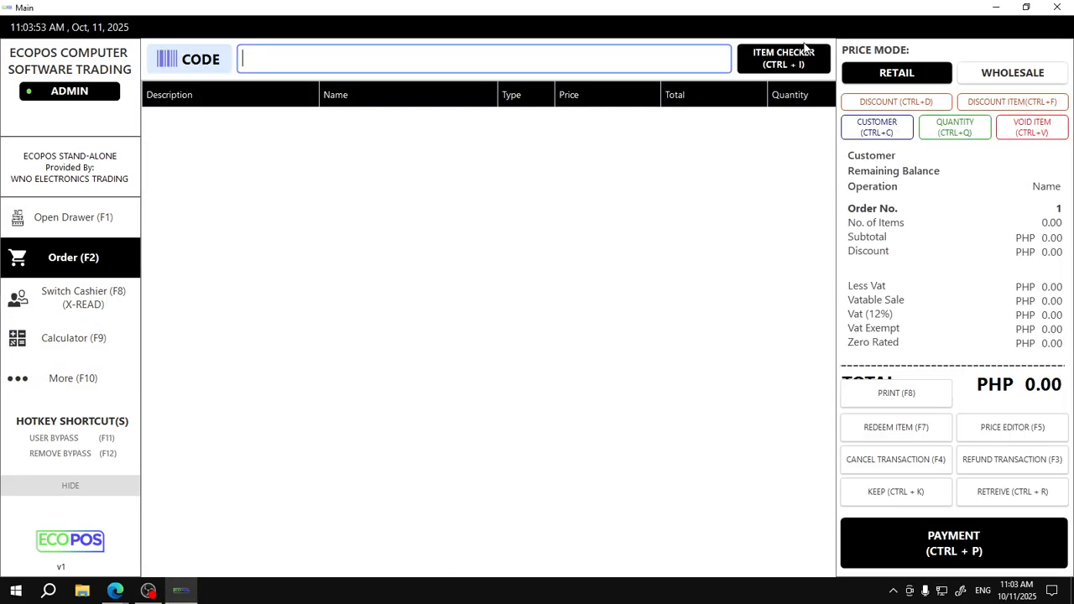
{"action": "left_click", "coordinate": [810, 52]}
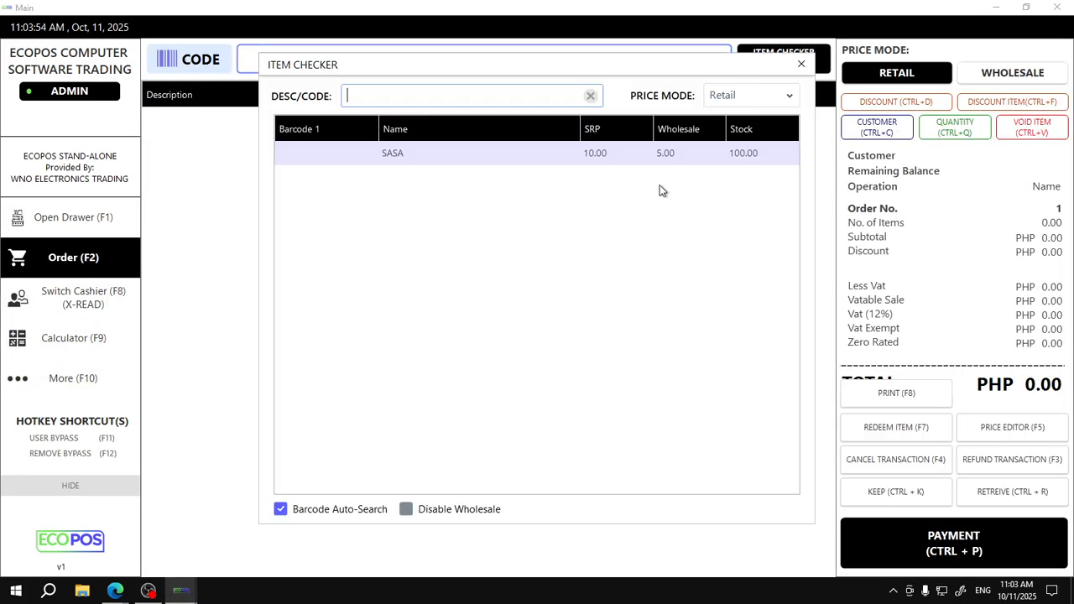
{"action": "left_click", "coordinate": [801, 67]}
{"action": "left_click", "coordinate": [95, 391]}
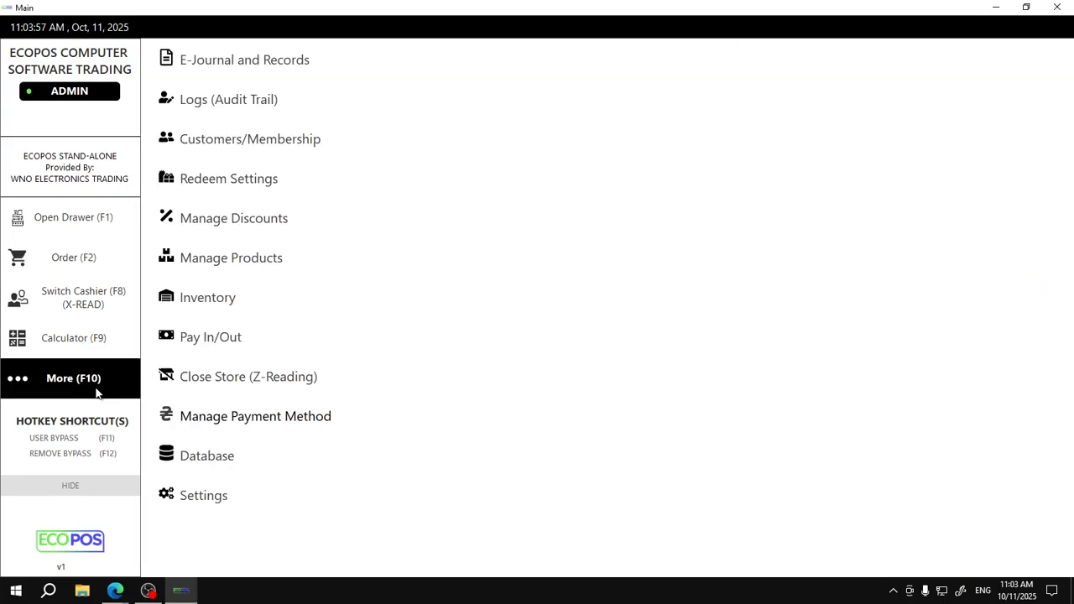
{"action": "left_click", "coordinate": [211, 264]}
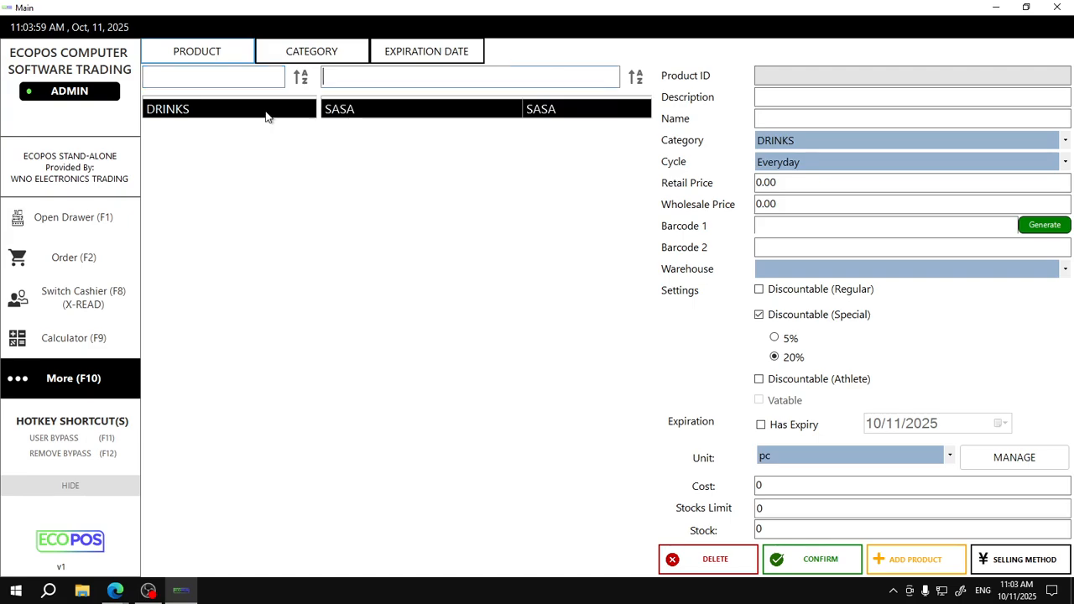
{"action": "left_click", "coordinate": [444, 107]}
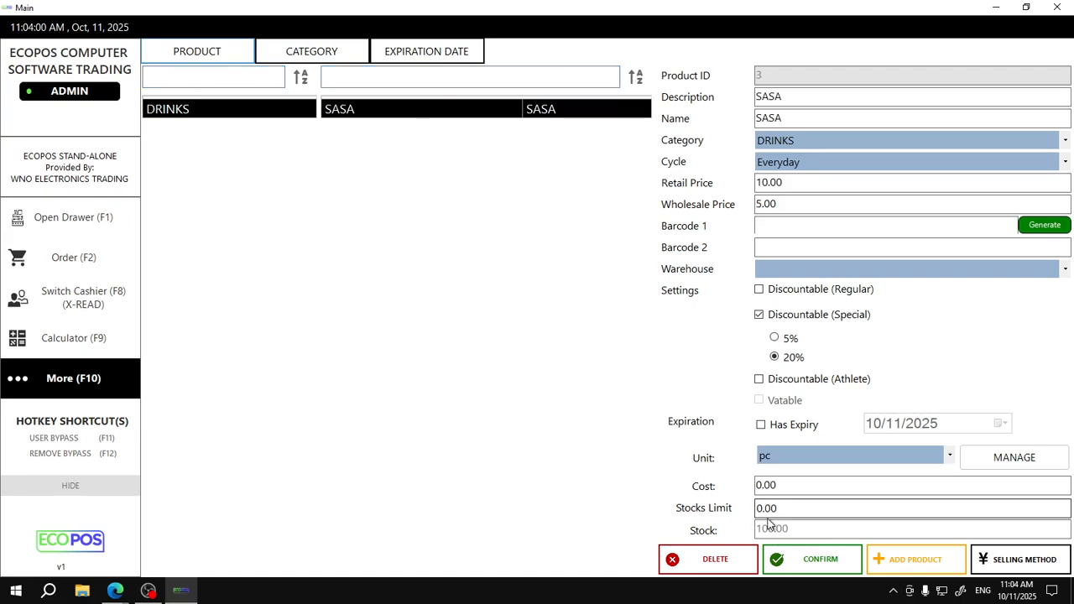
{"action": "left_click", "coordinate": [92, 275]}
{"action": "left_click", "coordinate": [93, 392]}
{"action": "left_click", "coordinate": [201, 294]}
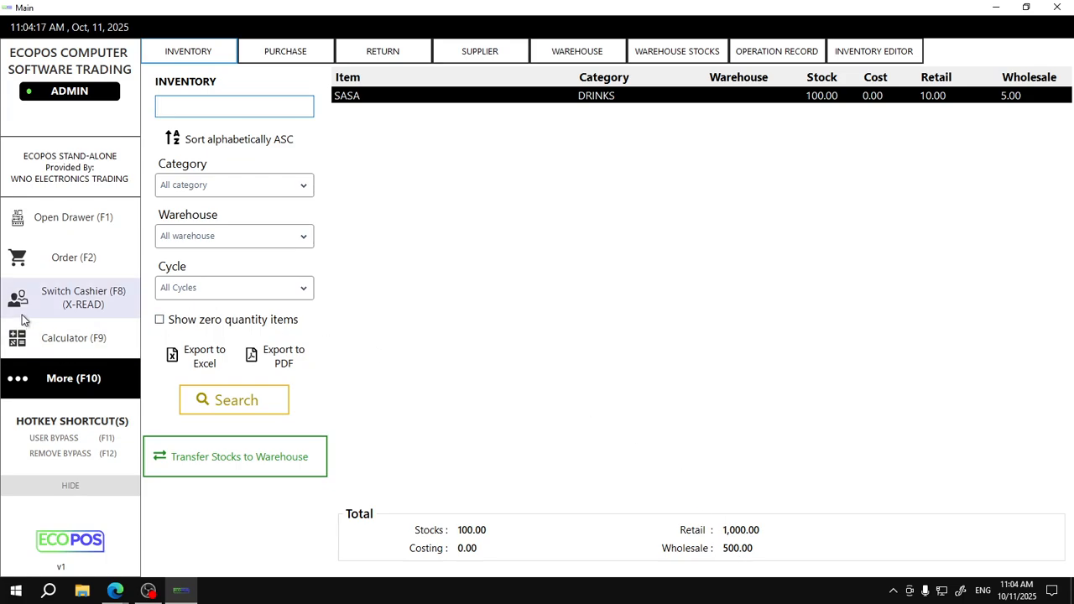
{"action": "left_click", "coordinate": [53, 272]}
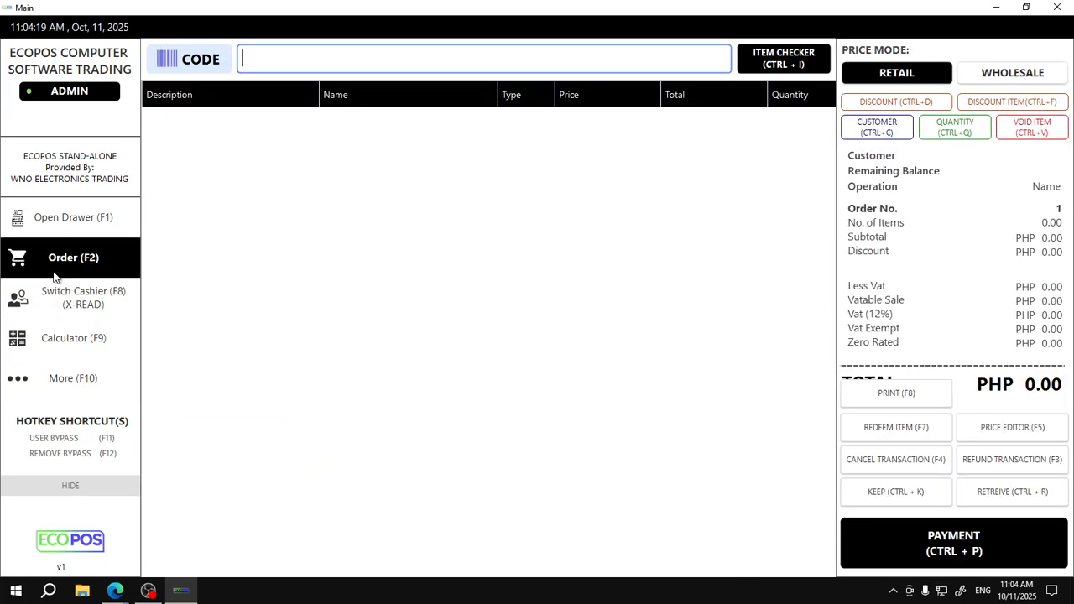
Open Inventory from More and switch to the Inventory Editor showing SASA at 100.00
{"action": "left_click", "coordinate": [55, 363]}
{"action": "left_click", "coordinate": [226, 300]}
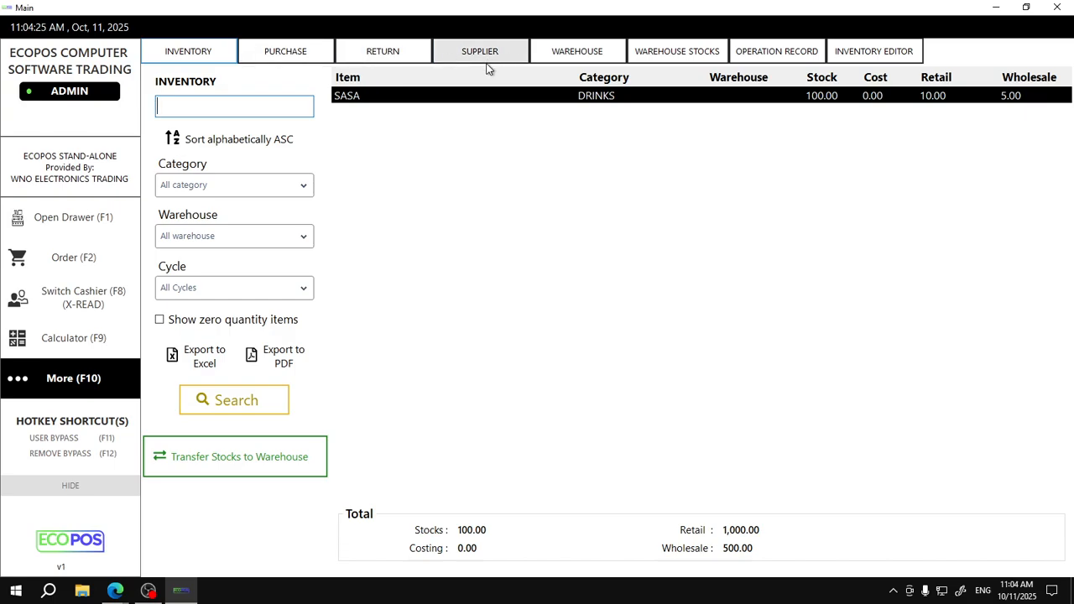
{"action": "left_click", "coordinate": [273, 55]}
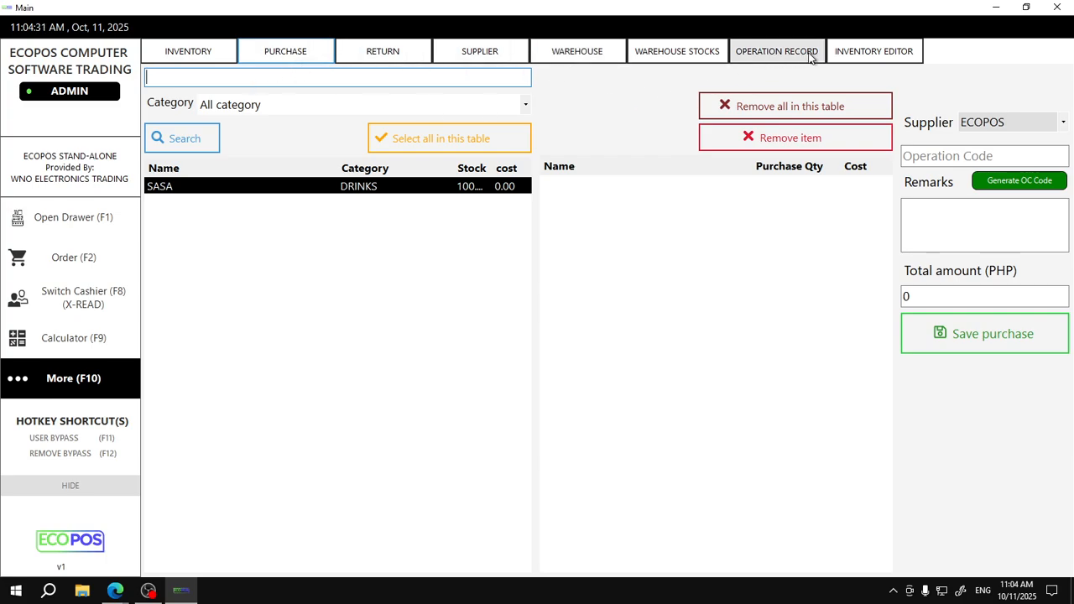
{"action": "left_click", "coordinate": [873, 52]}
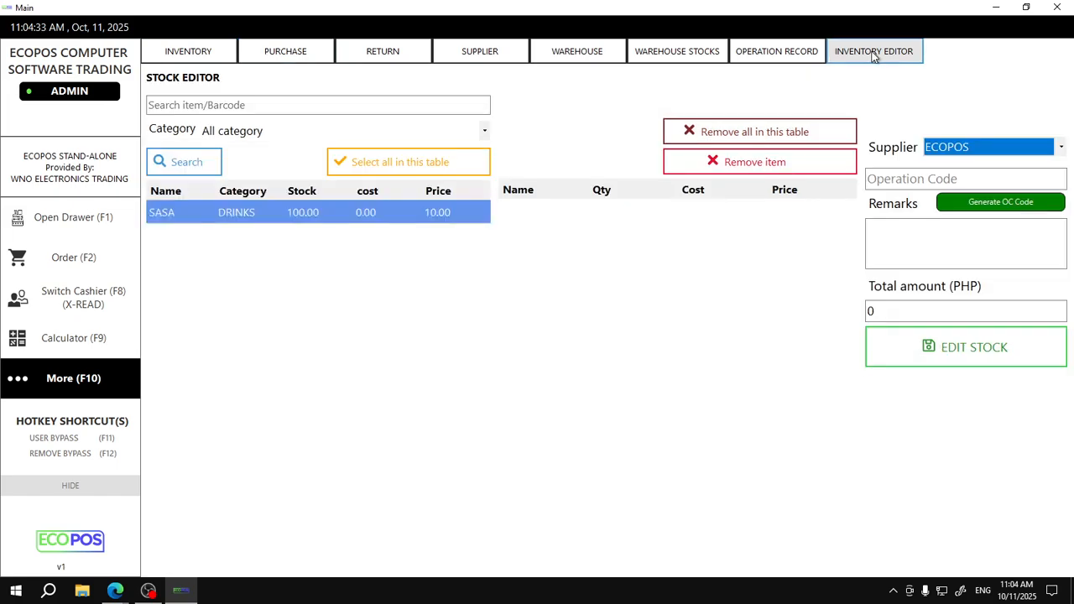
{"action": "left_click", "coordinate": [287, 49]}
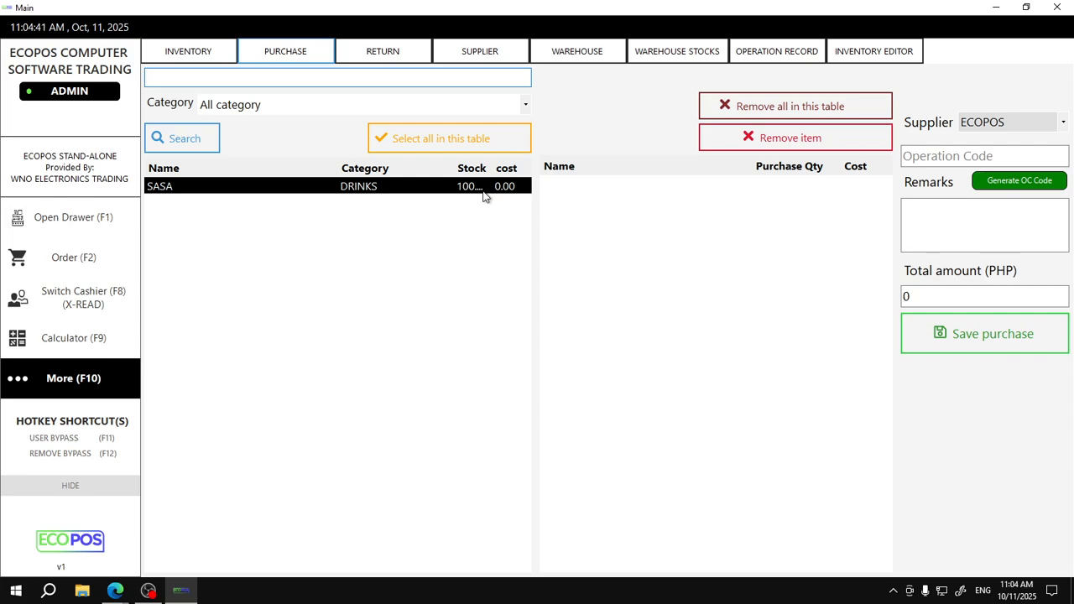
{"action": "left_click", "coordinate": [861, 60]}
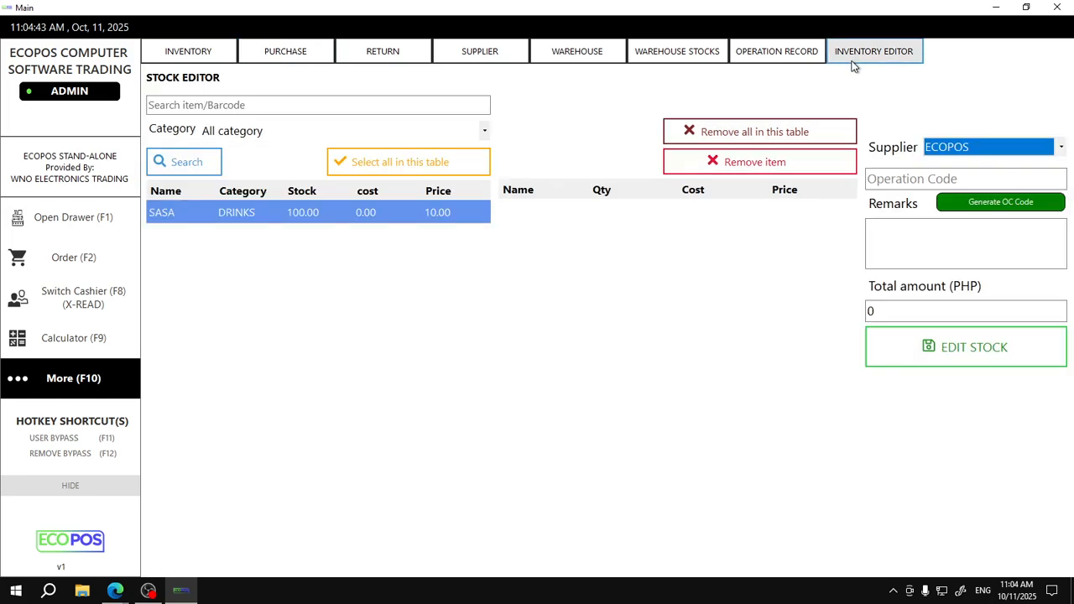
Add SASA to the stock edit list with a new quantity of 95
{"action": "double_click", "coordinate": [307, 220]}
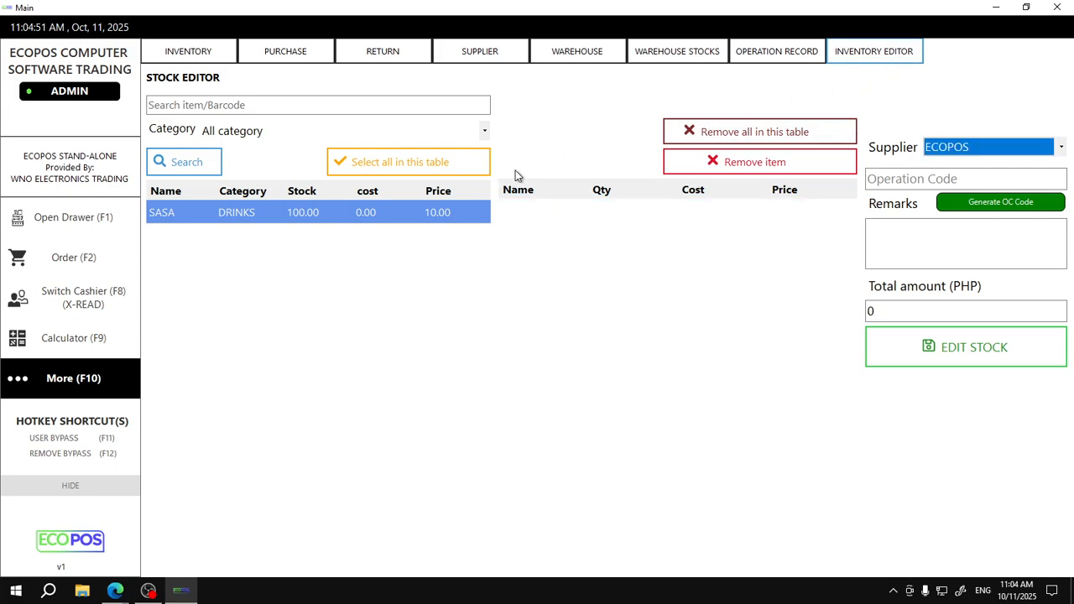
{"action": "double_click", "coordinate": [297, 212]}
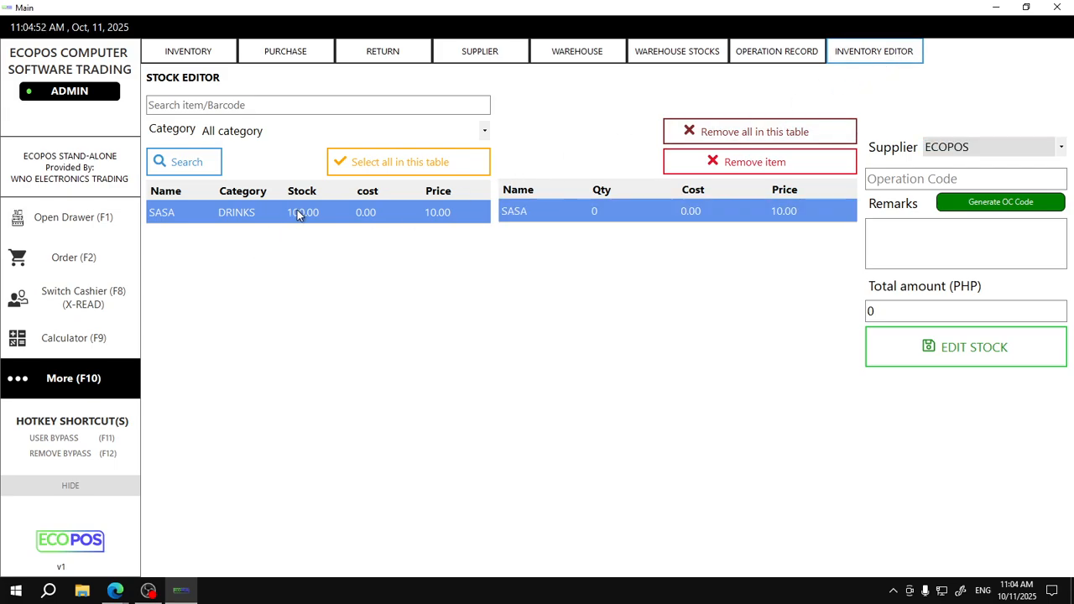
{"action": "double_click", "coordinate": [614, 211]}
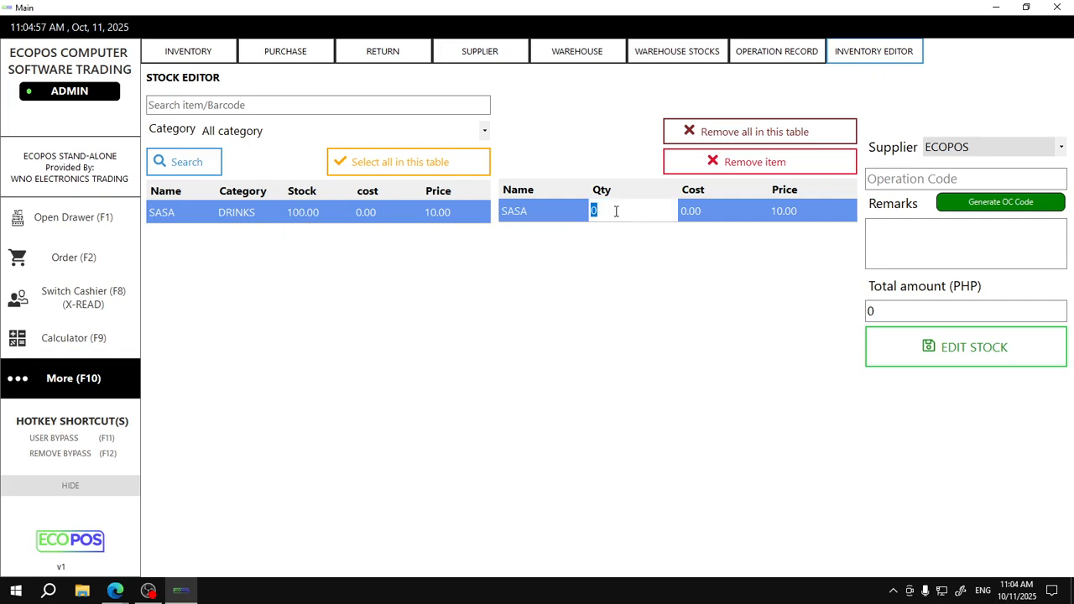
{"action": "type", "text": "95"}
Generate an operation code, add remark 'EDIT', save the stock edit, and return to Orders
{"action": "left_click", "coordinate": [1014, 203]}
{"action": "left_click", "coordinate": [905, 243]}
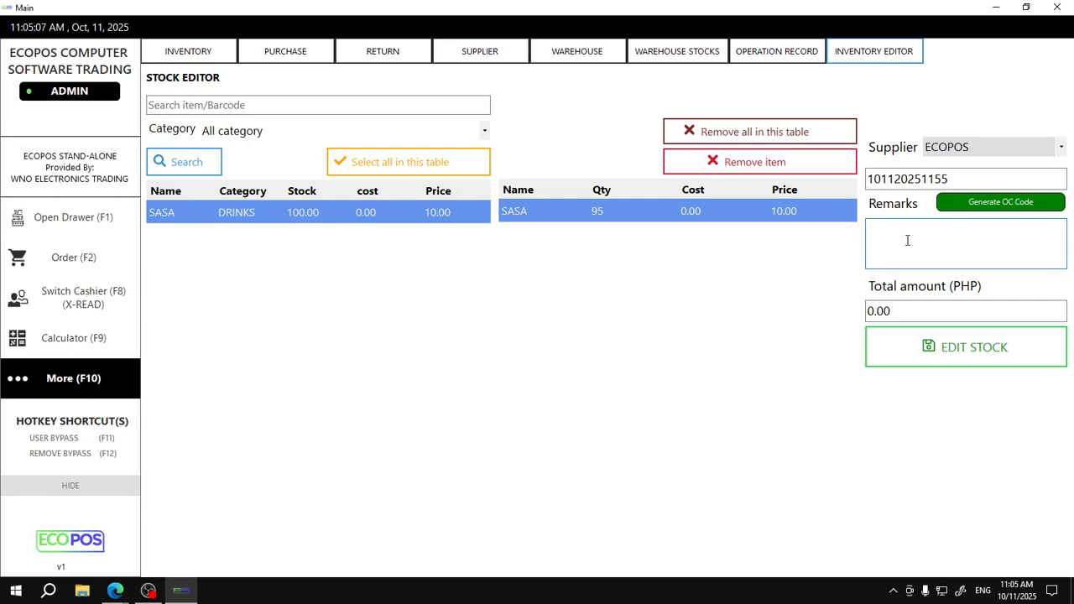
{"action": "type", "text": "EDI"}
{"action": "left_click", "coordinate": [960, 362]}
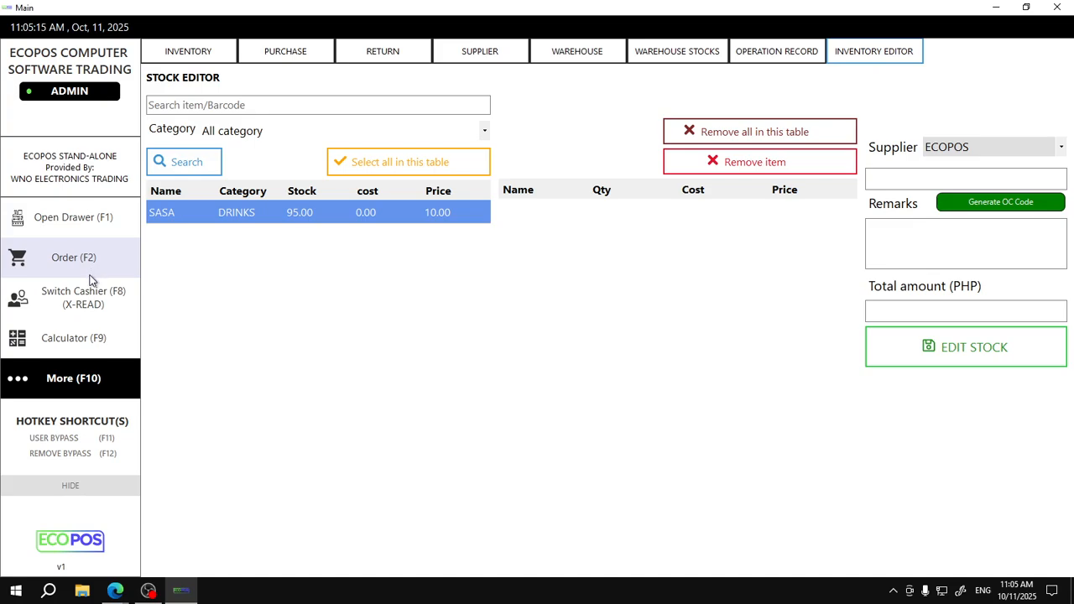
{"action": "left_click", "coordinate": [92, 280]}
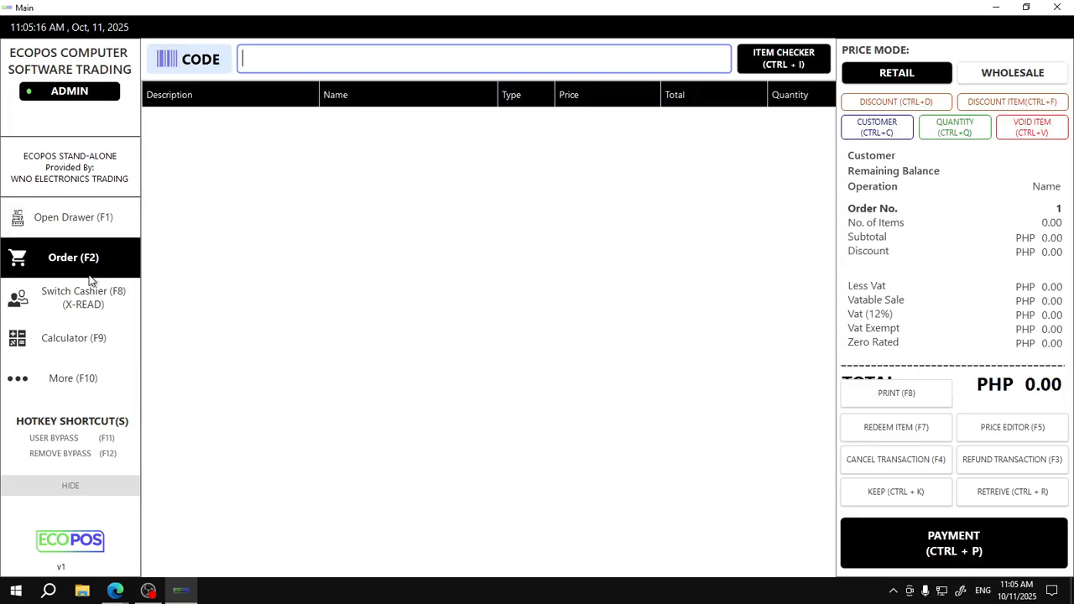
Check SASA's stock of 95, then load purchase operation ECOPOS 465465 on the Return page
{"action": "left_click", "coordinate": [784, 64]}
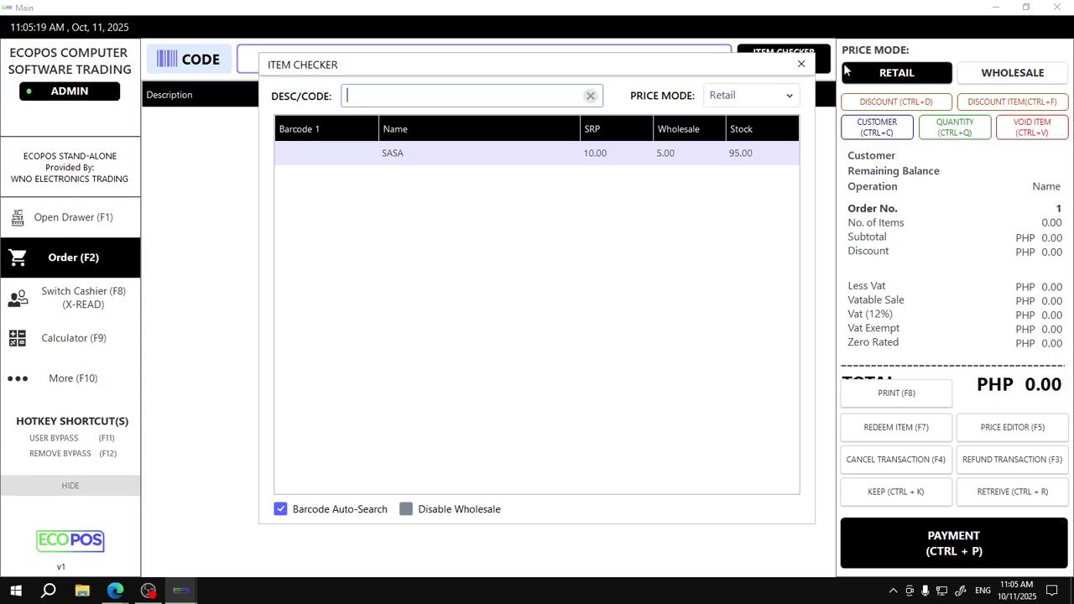
{"action": "left_click", "coordinate": [801, 63]}
{"action": "left_click", "coordinate": [118, 397]}
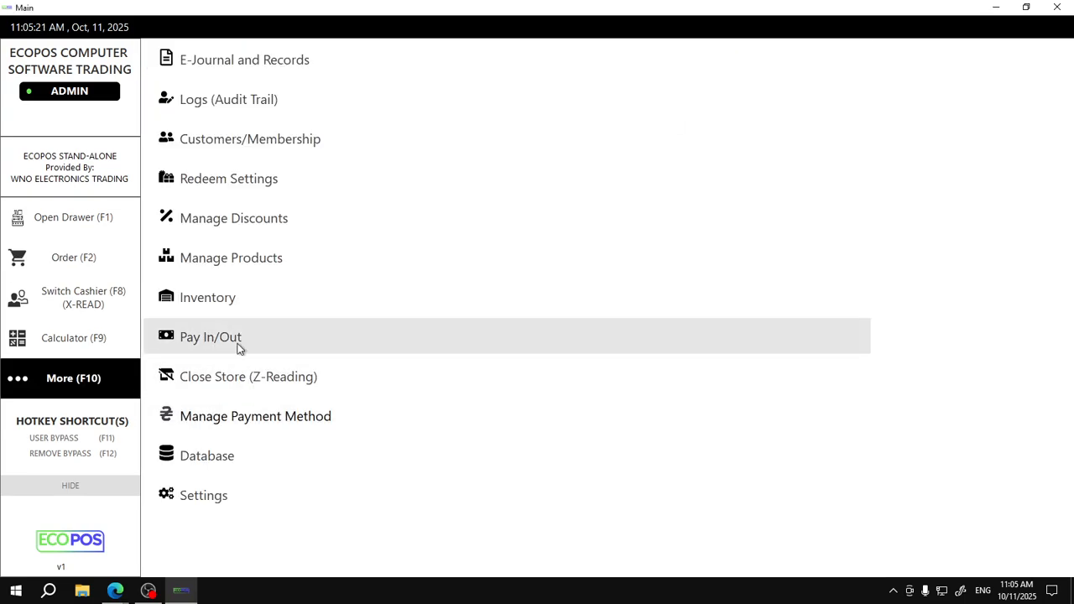
{"action": "left_click", "coordinate": [218, 302]}
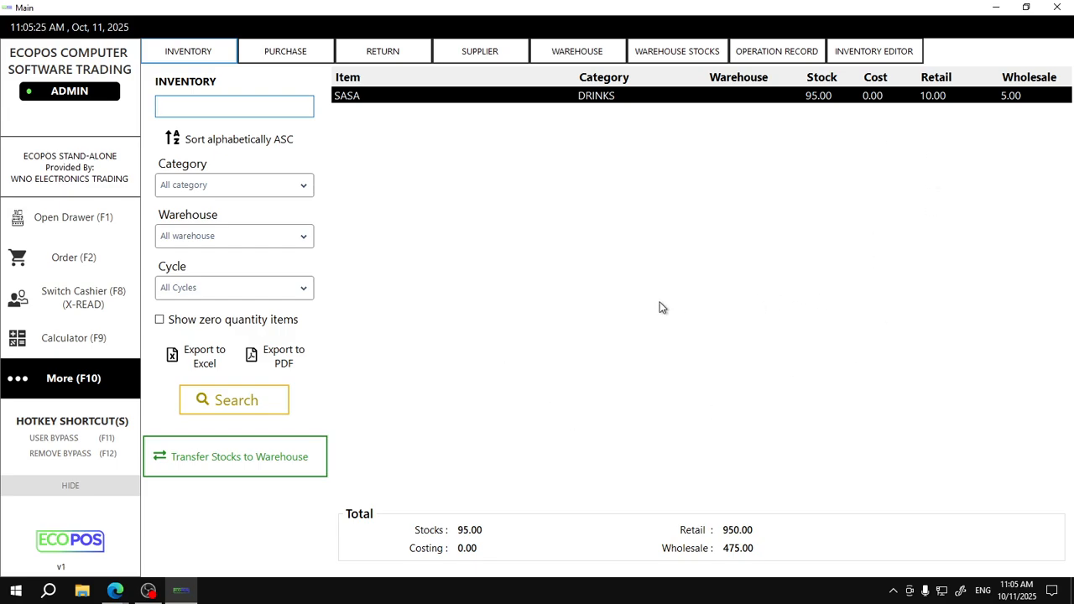
{"action": "left_click", "coordinate": [375, 50]}
{"action": "left_click", "coordinate": [312, 137]}
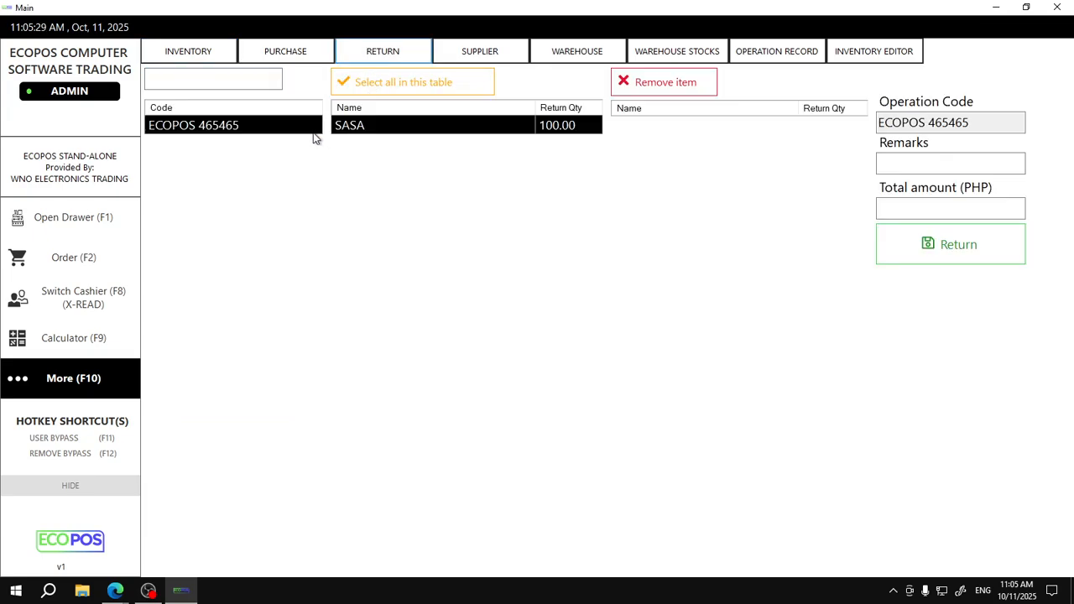
On the returns page, load the purchase operation's items and add SASA to the return list
{"action": "left_click", "coordinate": [287, 48]}
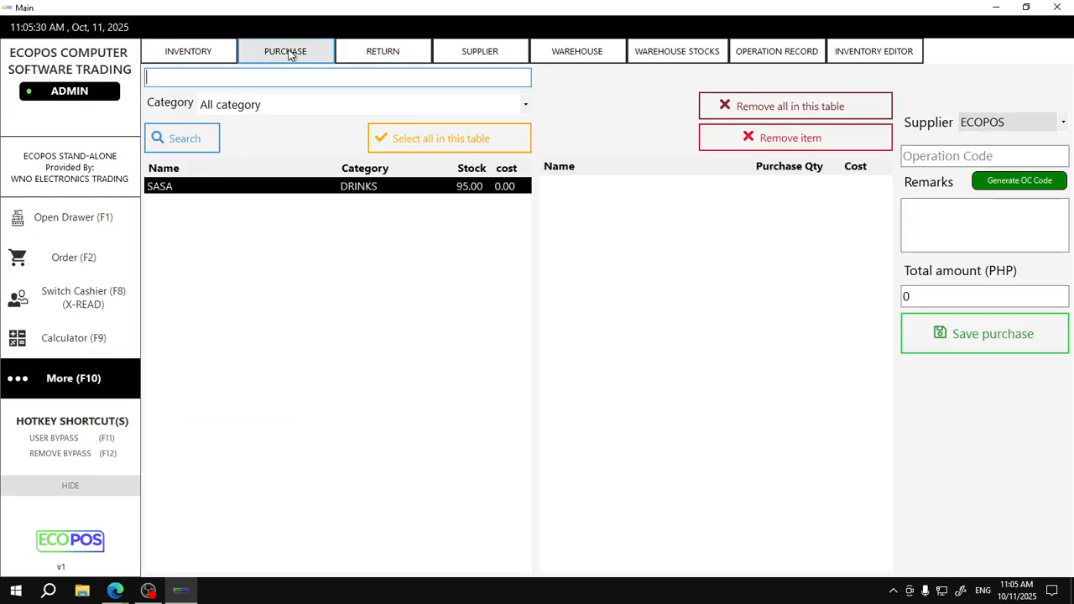
{"action": "left_click", "coordinate": [377, 53]}
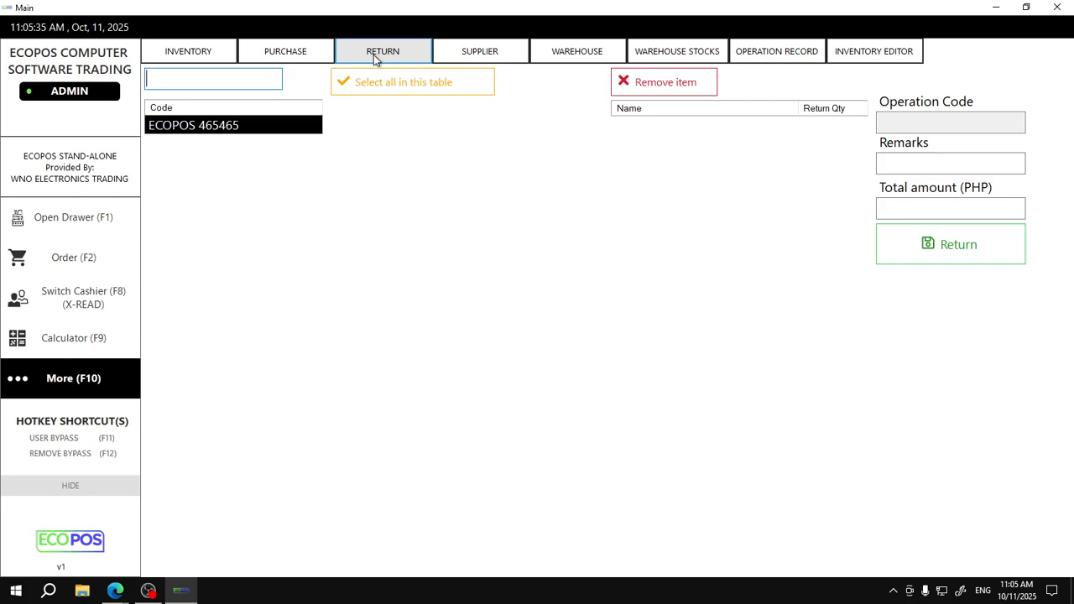
{"action": "left_click", "coordinate": [305, 126]}
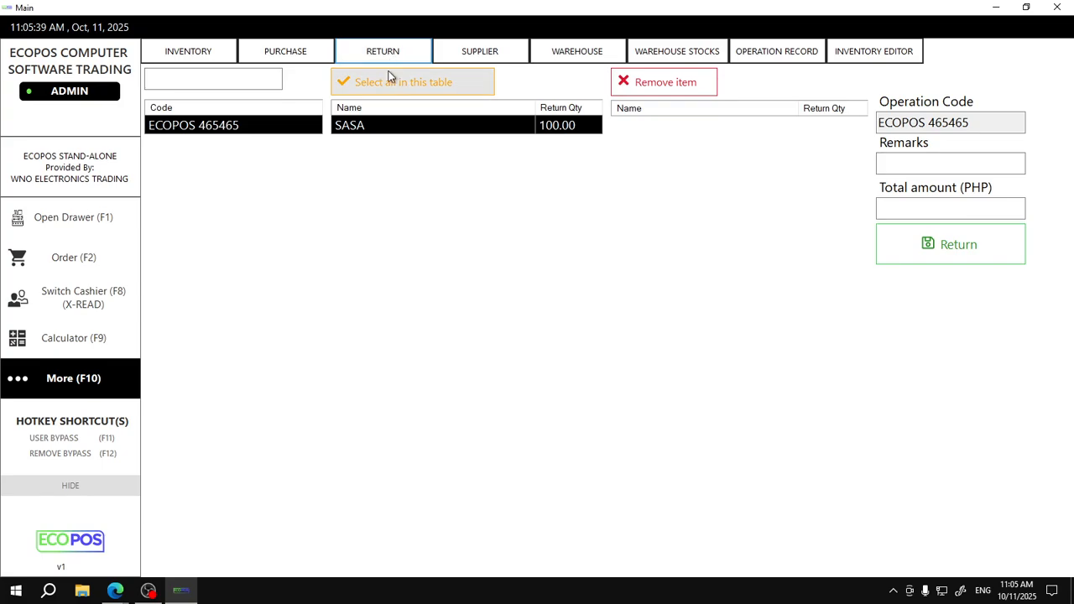
{"action": "left_click", "coordinate": [537, 127]}
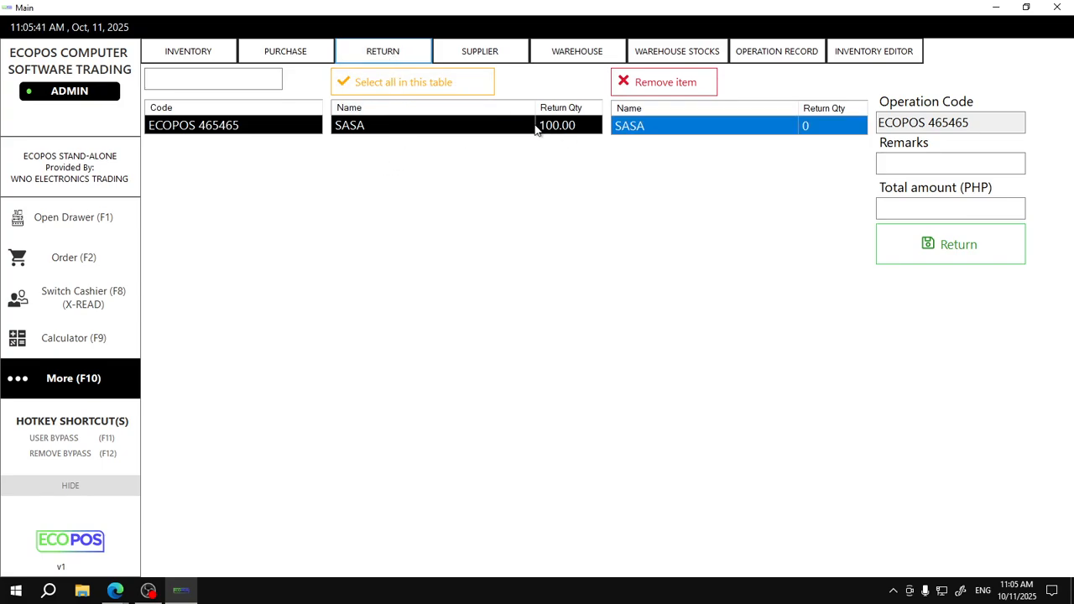
Save a return of 10 SASA with remark RETURN and total amount 1000, then check inventory stock
{"action": "left_click", "coordinate": [818, 125]}
{"action": "type", "text": "10"}
{"action": "left_click", "coordinate": [896, 167]}
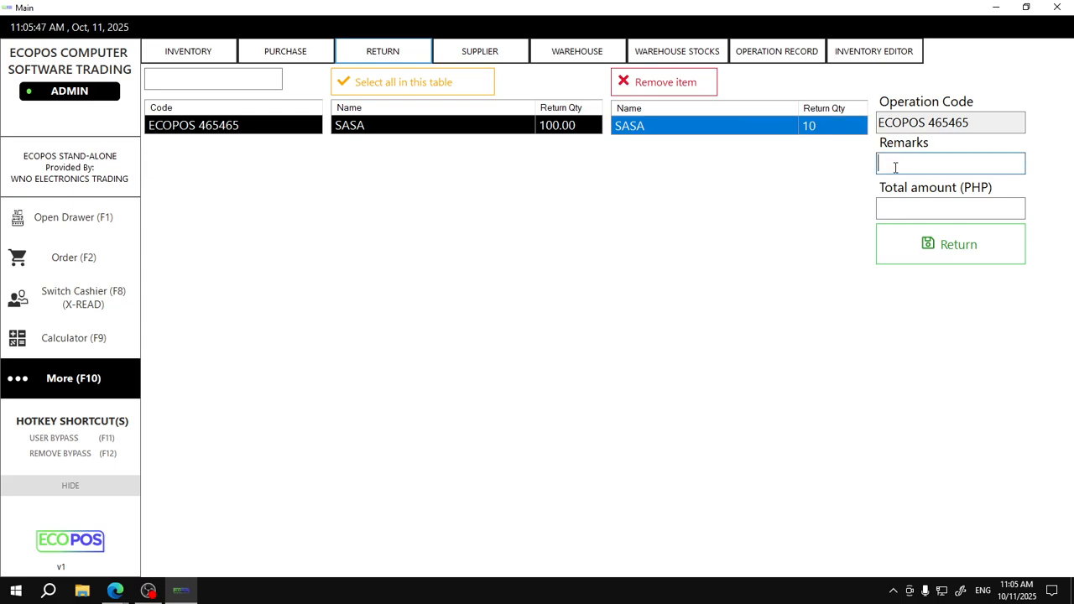
{"action": "type", "text": "RETURN"}
{"action": "left_click", "coordinate": [919, 206]}
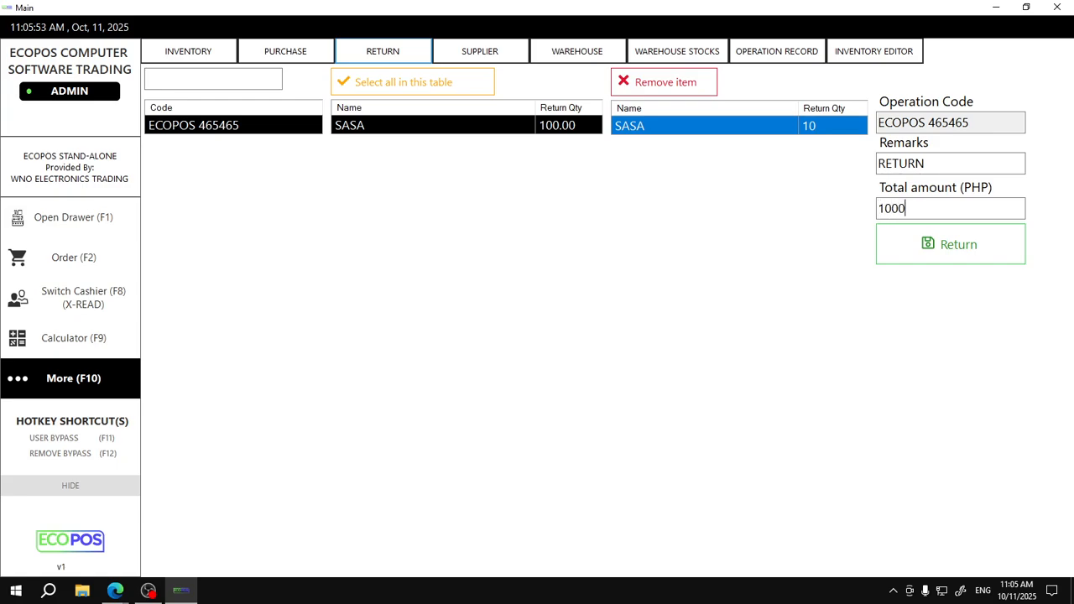
{"action": "left_click", "coordinate": [951, 242]}
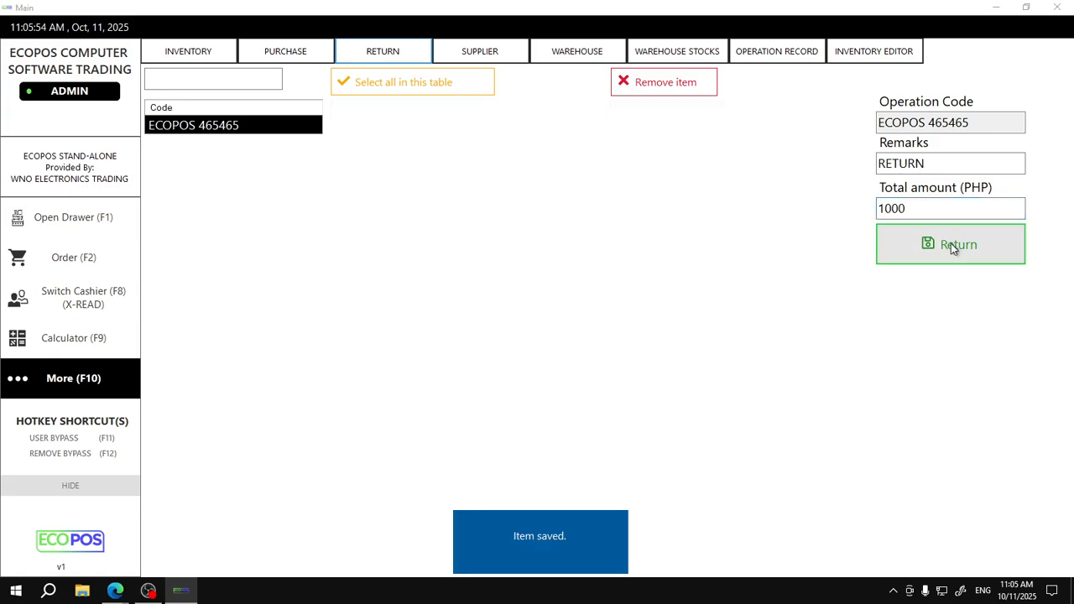
{"action": "left_click", "coordinate": [237, 128]}
{"action": "left_click", "coordinate": [183, 57]}
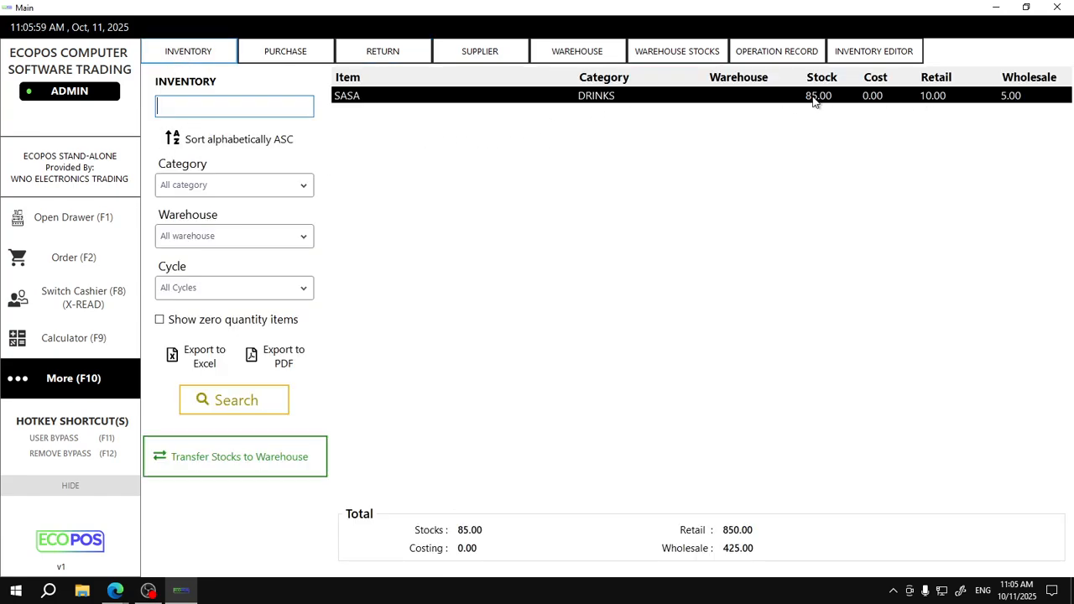
Switch between the warehouse transfer and warehouse stock pages to review stock levels
{"action": "left_click", "coordinate": [587, 49]}
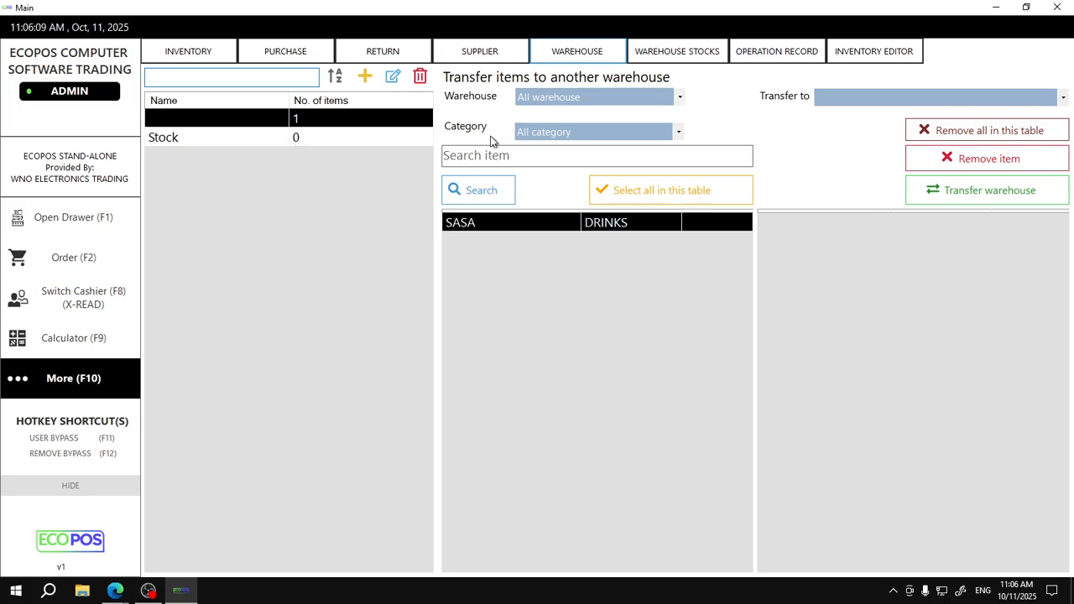
{"action": "left_click", "coordinate": [647, 48]}
{"action": "left_click", "coordinate": [608, 51]}
{"action": "left_click", "coordinate": [651, 52]}
{"action": "left_click", "coordinate": [587, 49]}
{"action": "left_click", "coordinate": [650, 50]}
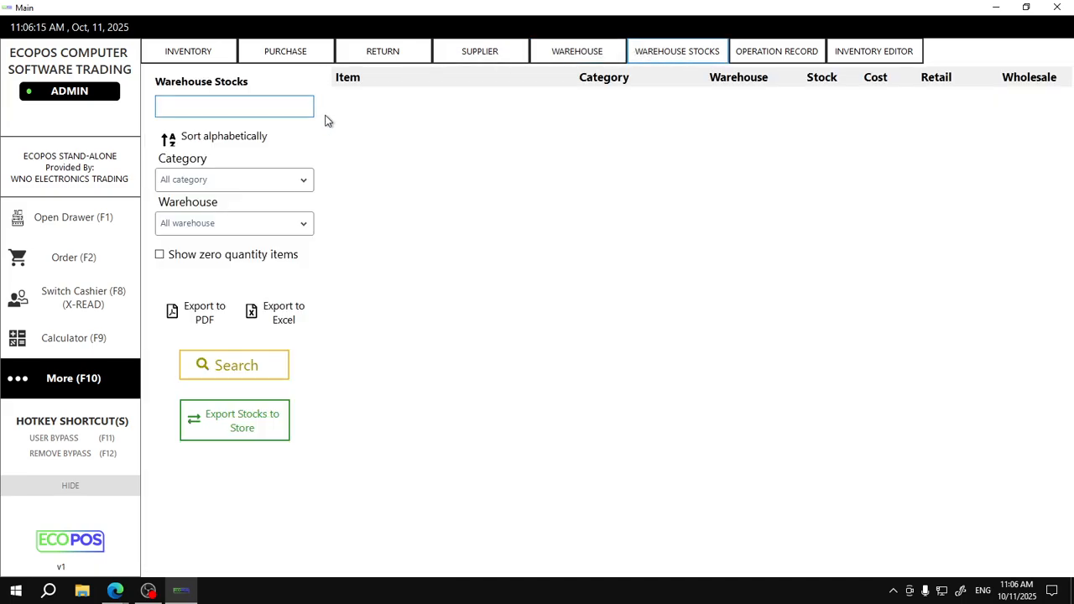
Check the stock editor, then return to the purchase page showing SASA at 85.00
{"action": "left_click", "coordinate": [308, 56]}
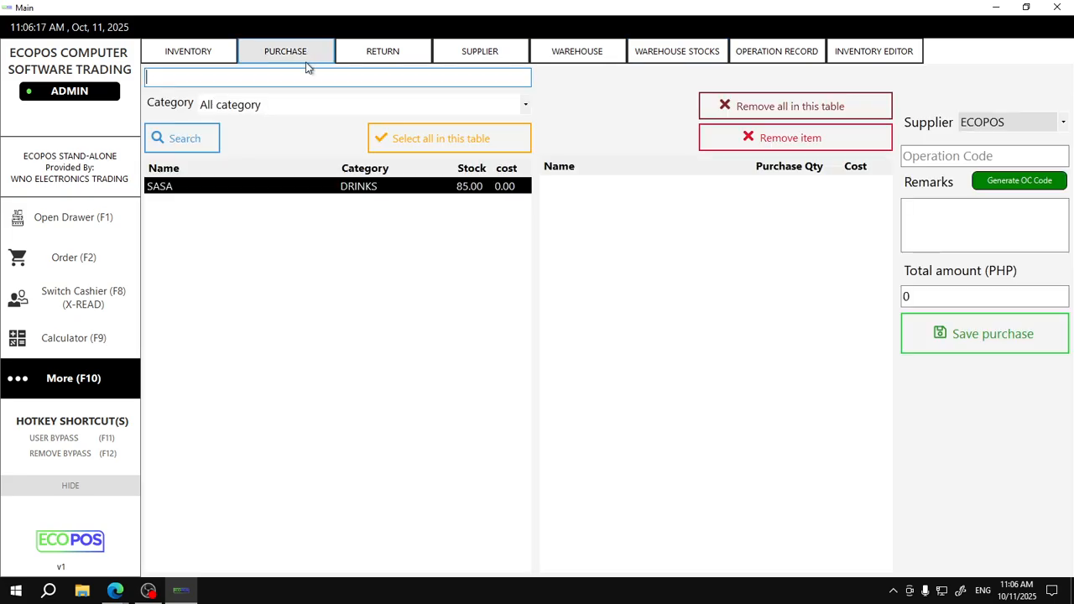
{"action": "left_click", "coordinate": [872, 55]}
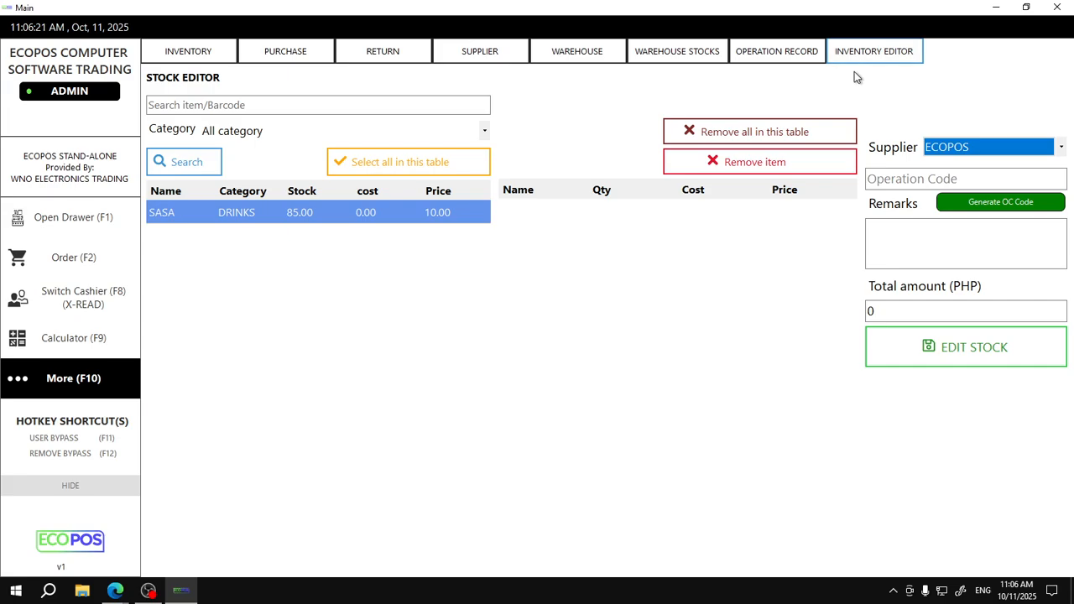
{"action": "left_click", "coordinate": [879, 54]}
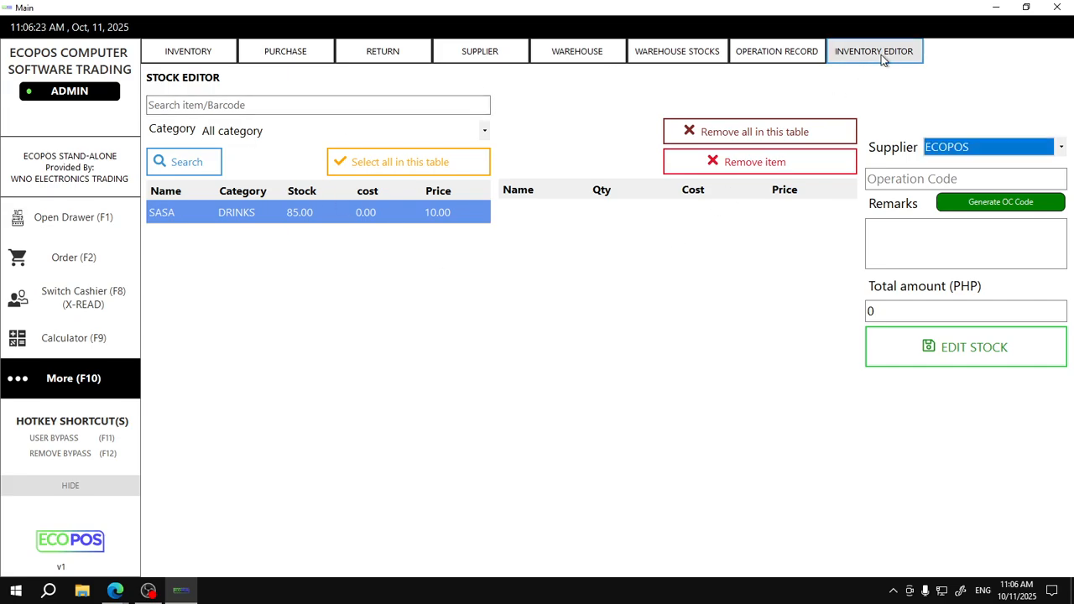
{"action": "left_click", "coordinate": [304, 57]}
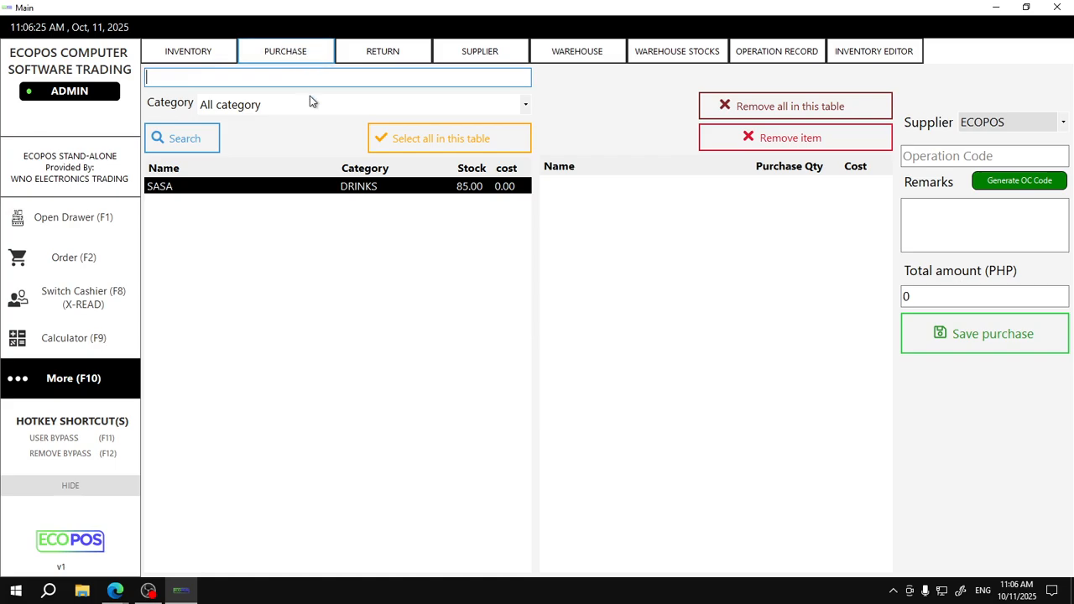
Preview the receipts for the purchase order (100), inventory edit (95) and return (10, PHP 1000), then go to the order screen
{"action": "left_click", "coordinate": [746, 55]}
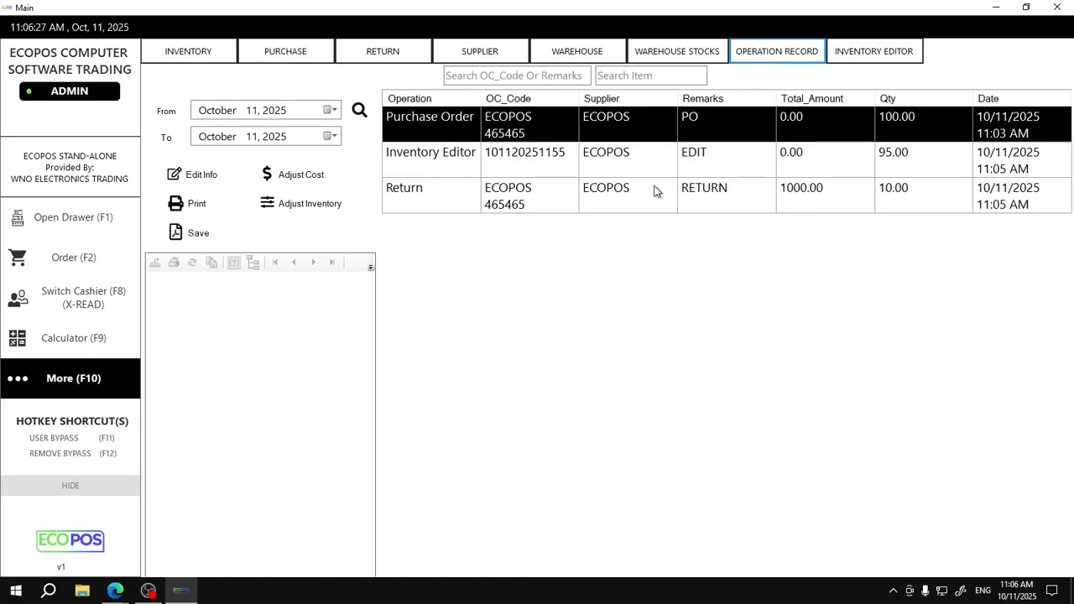
{"action": "left_click", "coordinate": [531, 138]}
{"action": "left_click", "coordinate": [538, 207]}
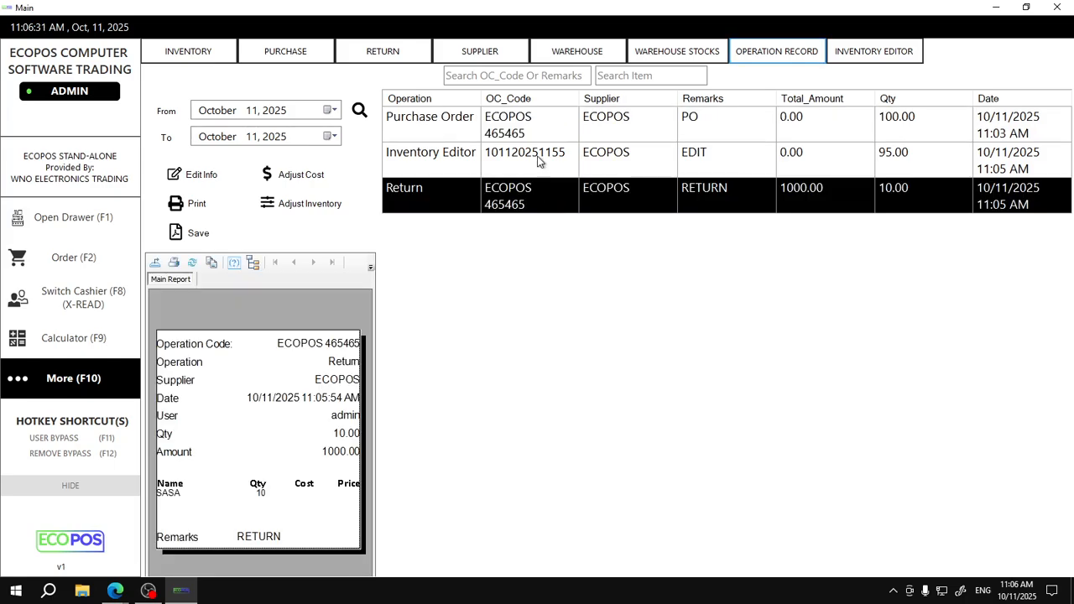
{"action": "left_click", "coordinate": [542, 158]}
{"action": "left_click", "coordinate": [549, 130]}
{"action": "left_click", "coordinate": [554, 155]}
{"action": "left_click", "coordinate": [551, 198]}
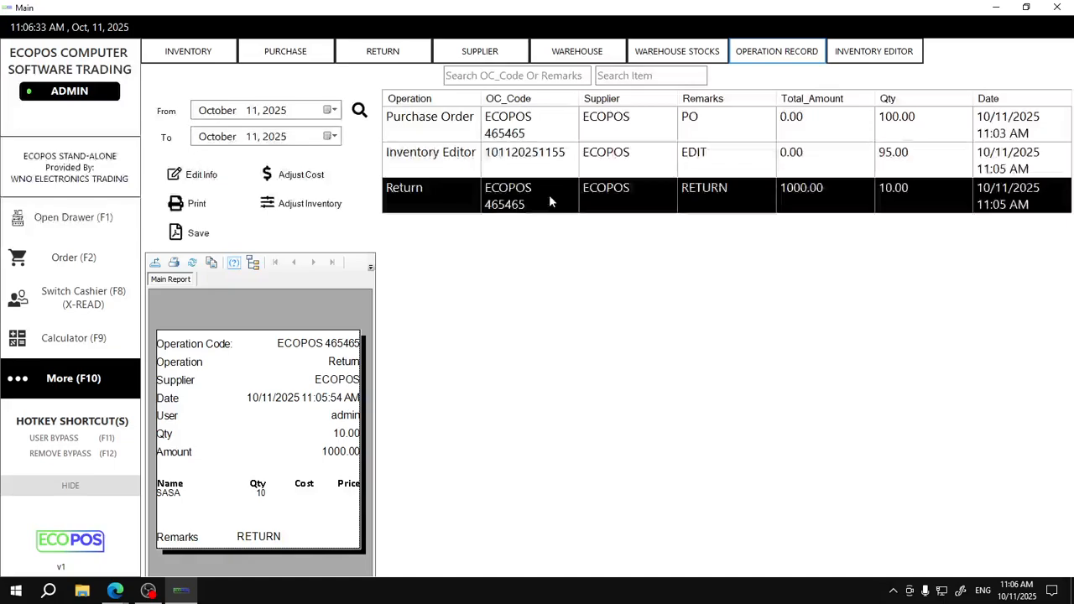
{"action": "left_click", "coordinate": [74, 263]}
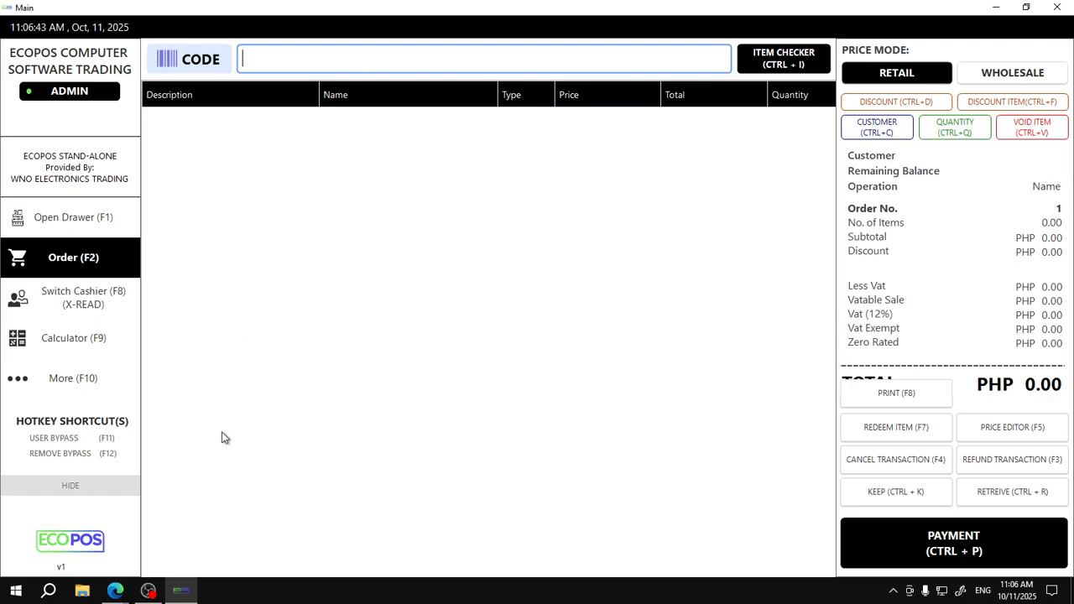
{"action": "left_click", "coordinate": [148, 591]}
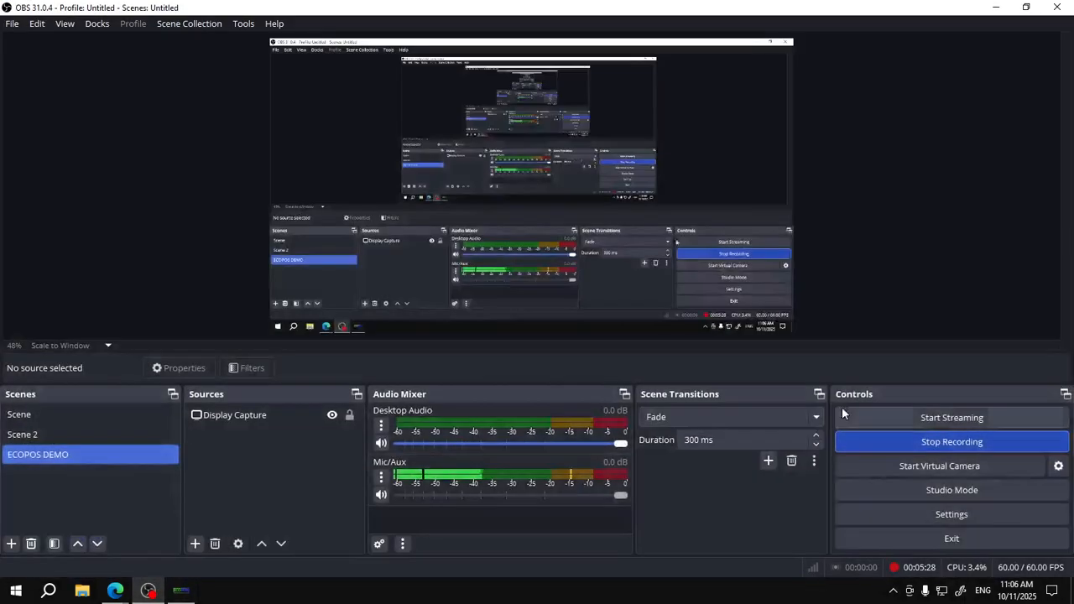